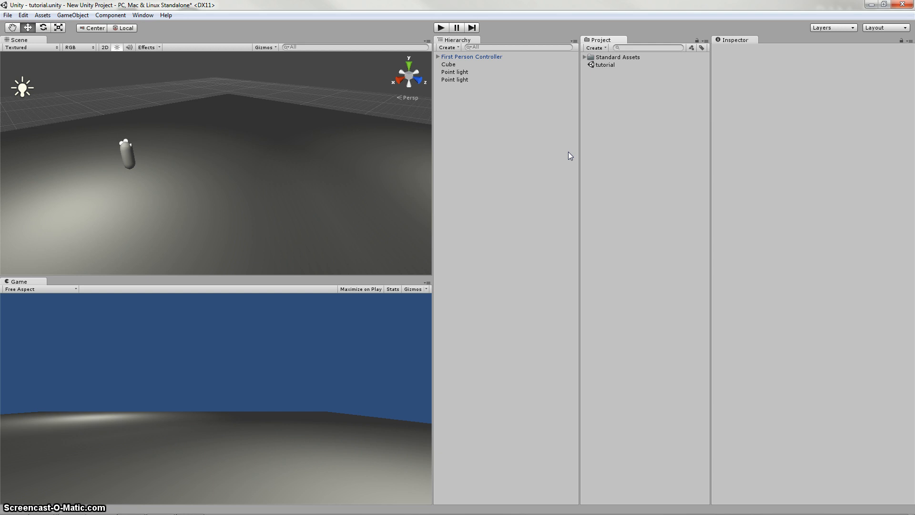
{"action": "left_click", "coordinate": [568, 152]}
{"action": "left_click_drag", "start_coordinate": [245, 147], "coordinate": [269, 163], "text": "alt"}
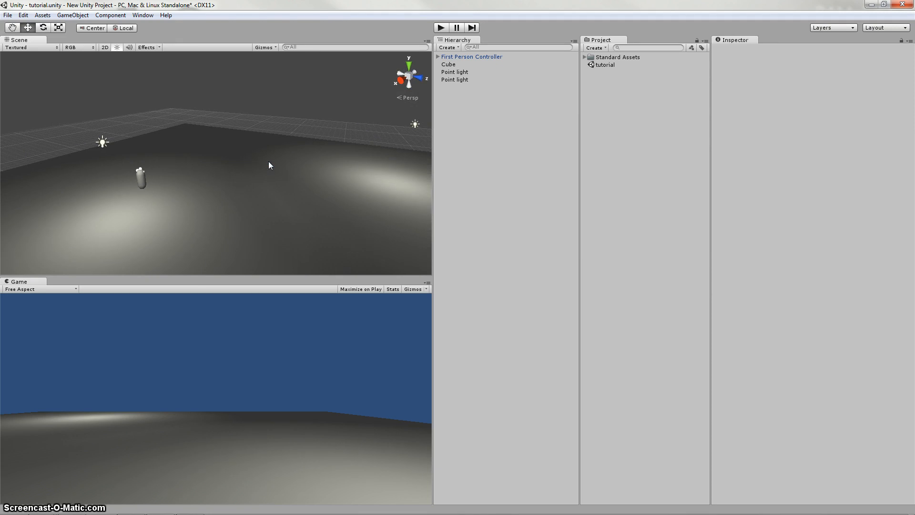
{"action": "left_click_drag", "start_coordinate": [269, 163], "coordinate": [163, 180], "text": "alt"}
{"action": "left_click_drag", "start_coordinate": [301, 177], "coordinate": [288, 165], "text": "alt"}
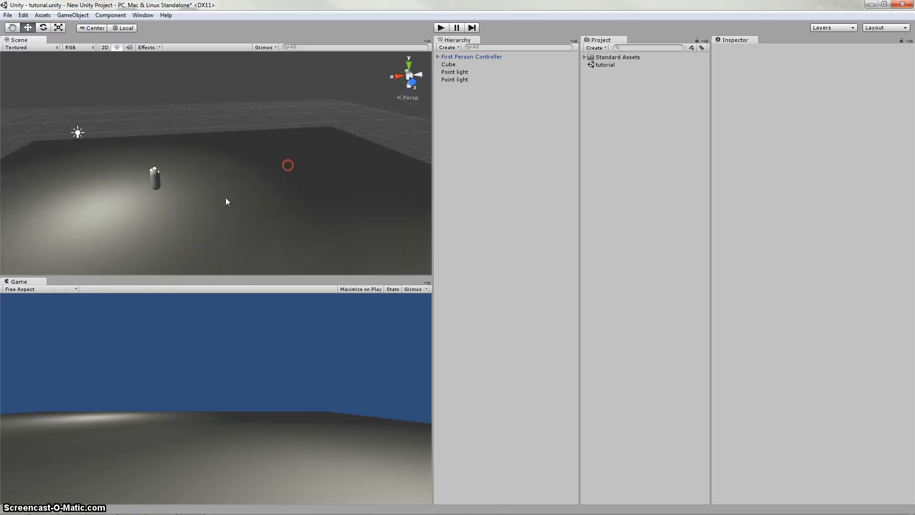
{"action": "left_click_drag", "start_coordinate": [227, 134], "coordinate": [229, 161], "text": "alt"}
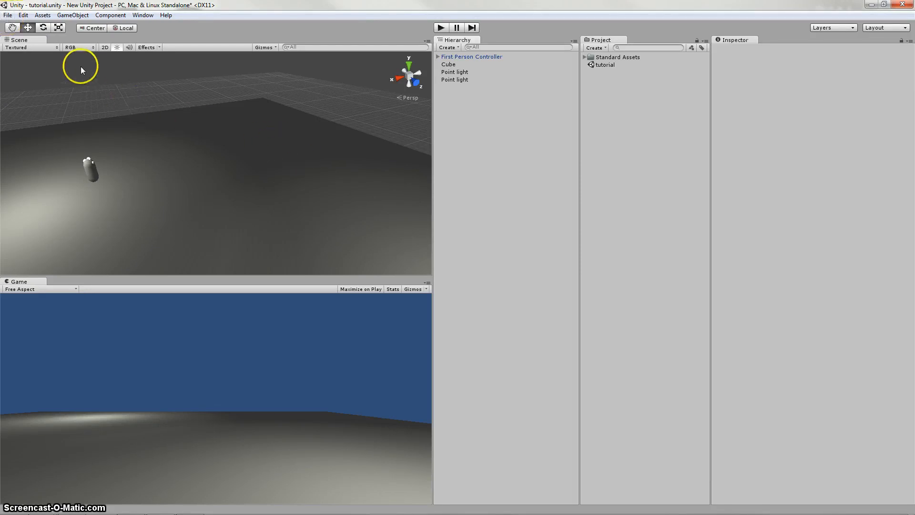
Step: Create a new cube and set its position to X 0, Y 0, Z 0
{"action": "left_click", "coordinate": [73, 15]}
{"action": "mouse_move", "coordinate": [59, 49]}
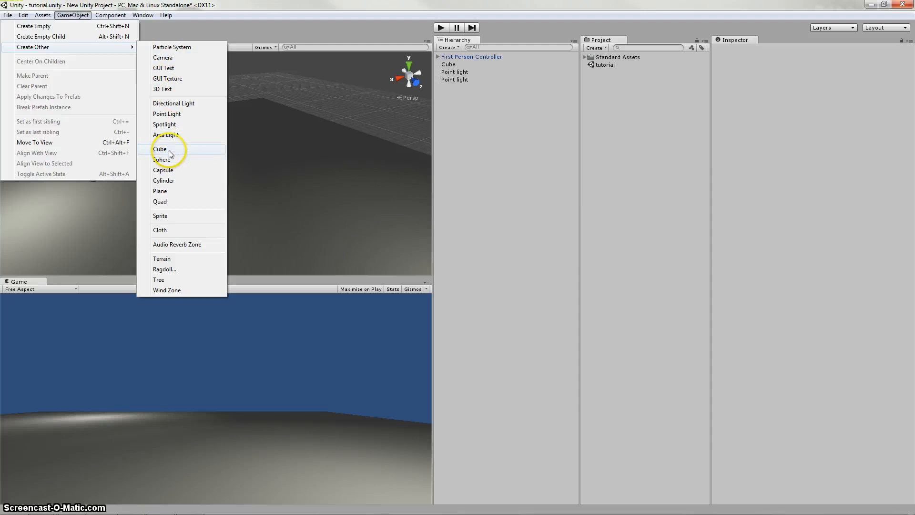
{"action": "left_click", "coordinate": [160, 150]}
{"action": "left_click", "coordinate": [820, 75]}
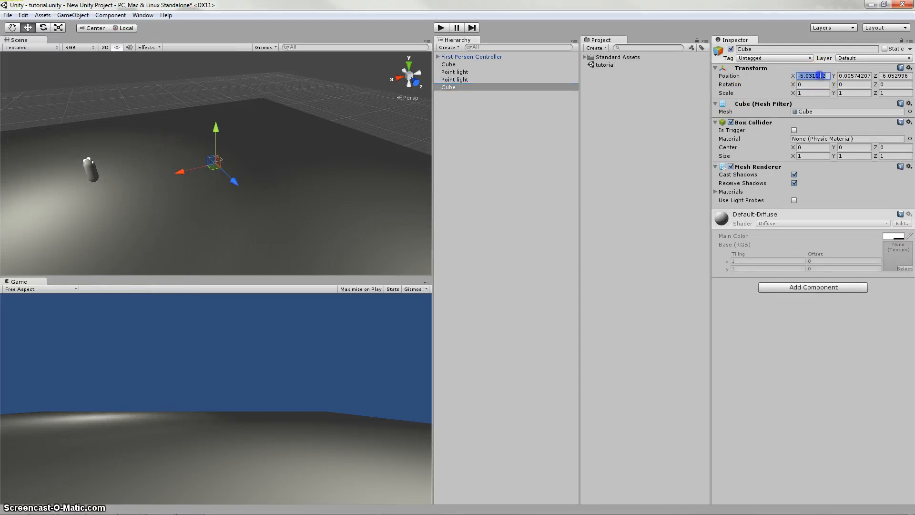
{"action": "type", "text": "0"}
{"action": "key", "text": "Tab"}
{"action": "type", "text": "0"}
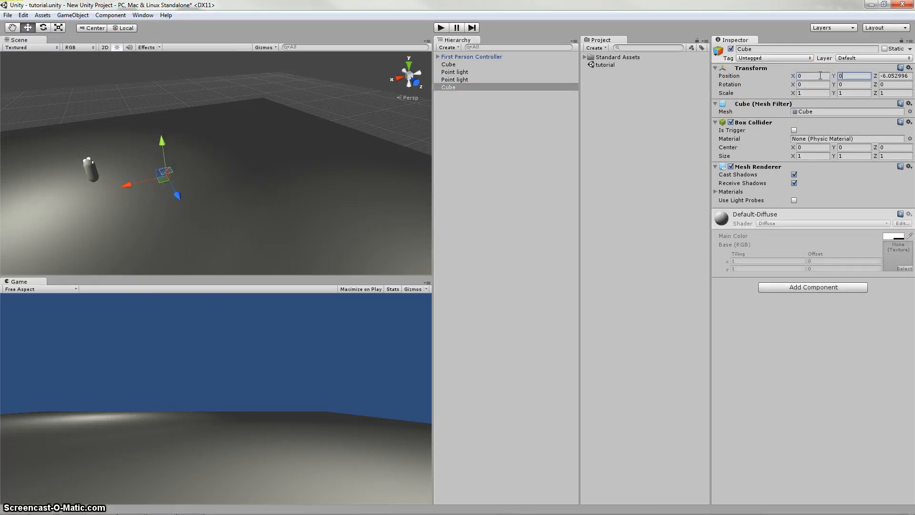
{"action": "key", "text": "Tab"}
{"action": "type", "text": "0"}
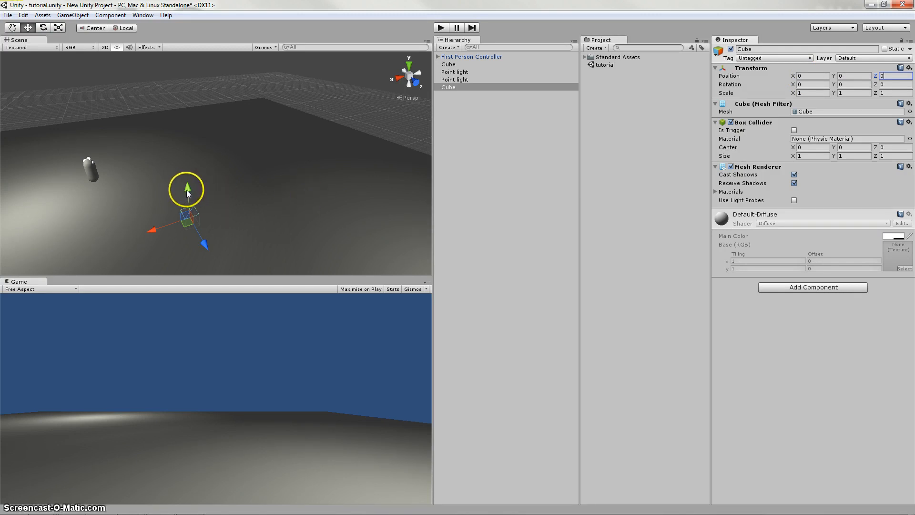
Step: Move the new cube with grid snapping to position X -2, Y 1, Z -1
{"action": "left_click_drag", "start_coordinate": [188, 189], "coordinate": [186, 184], "text": "ctrl"}
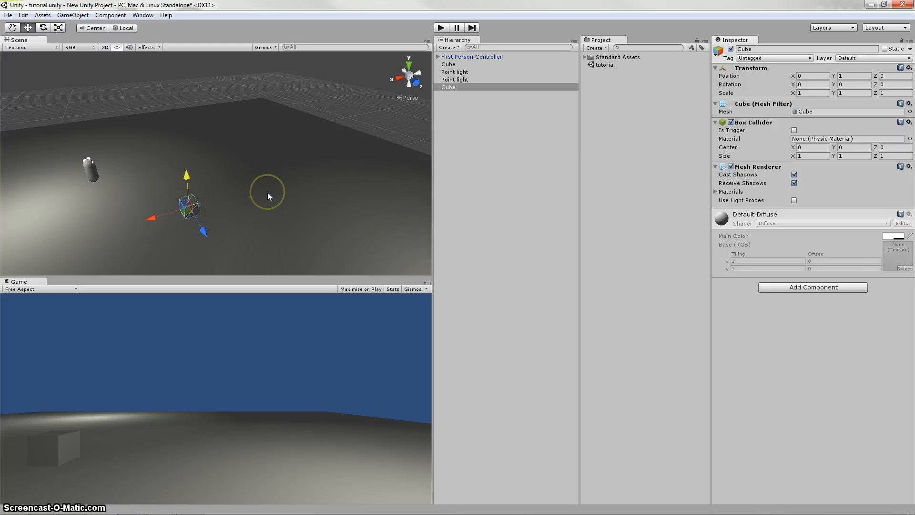
{"action": "left_click", "coordinate": [191, 211]}
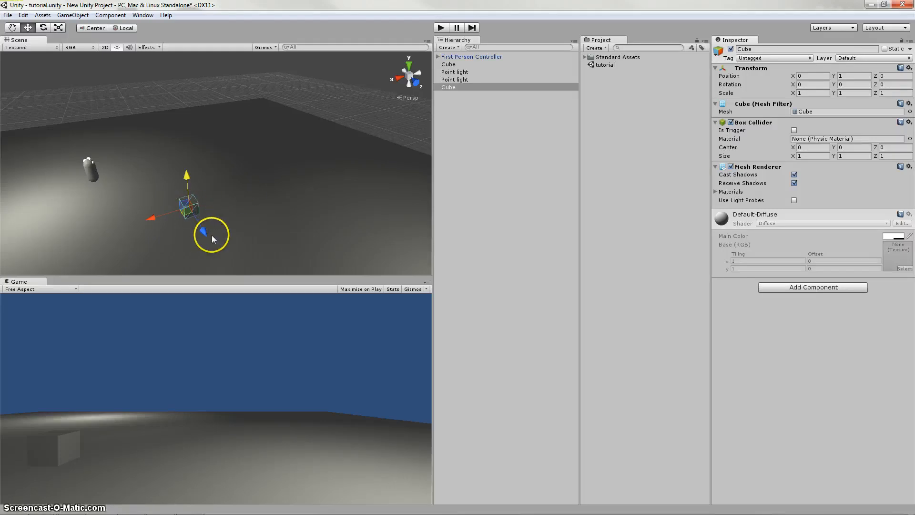
{"action": "left_click_drag", "start_coordinate": [210, 235], "coordinate": [205, 230], "text": "ctrl"}
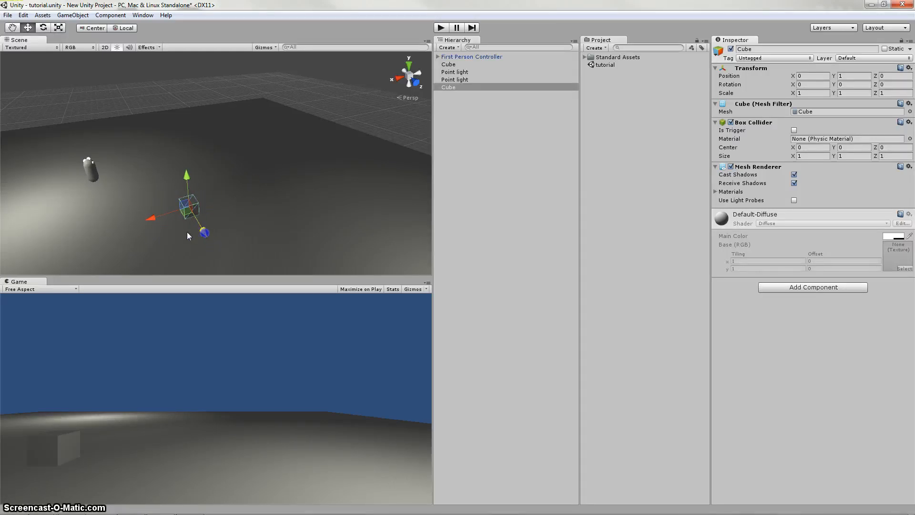
{"action": "left_click_drag", "start_coordinate": [151, 218], "coordinate": [211, 217], "text": "ctrl"}
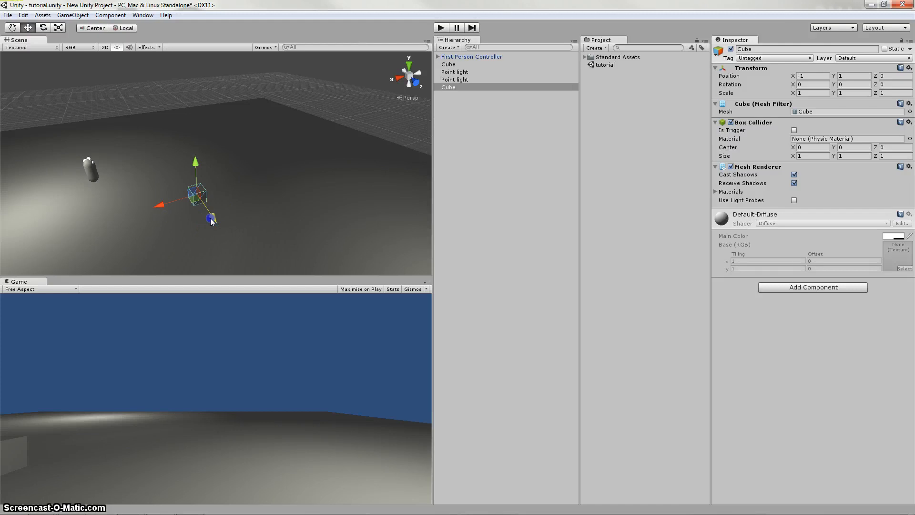
{"action": "left_click_drag", "start_coordinate": [156, 205], "coordinate": [166, 204], "text": "ctrl"}
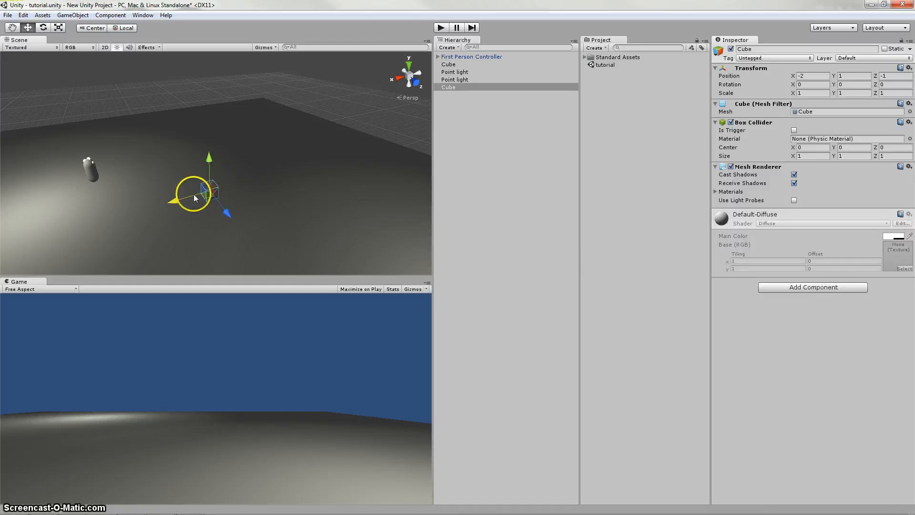
Step: Add a Rigidbody physics component to the new cube
{"action": "right_click_drag", "start_coordinate": [293, 204], "coordinate": [317, 206]}
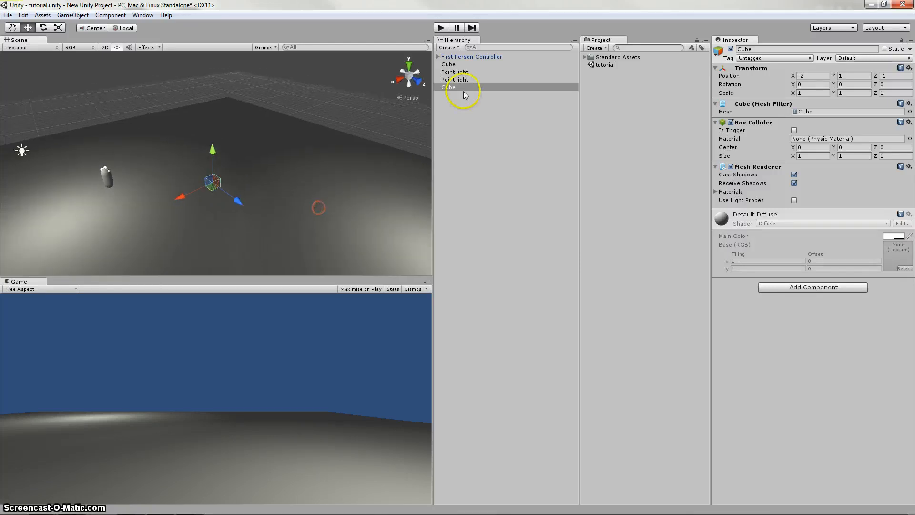
{"action": "left_click", "coordinate": [402, 81]}
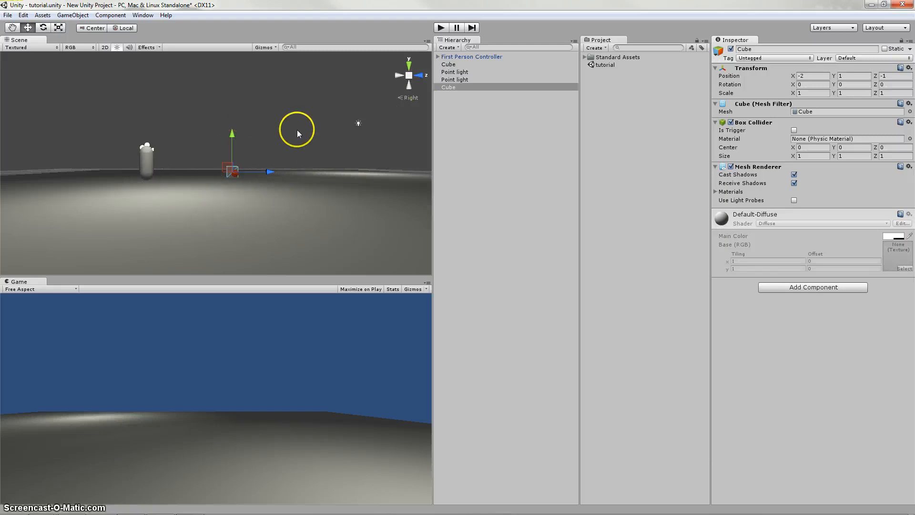
{"action": "right_click_drag", "start_coordinate": [298, 130], "coordinate": [186, 175]}
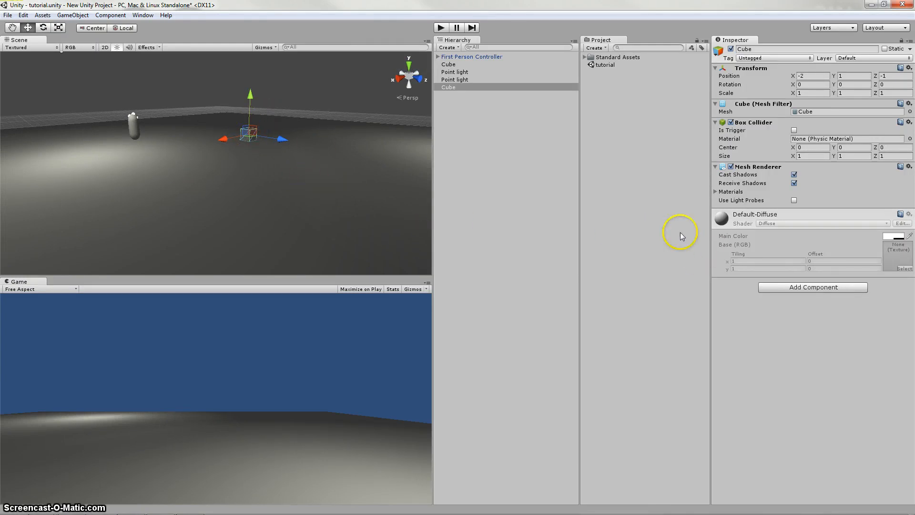
{"action": "left_click", "coordinate": [792, 289]}
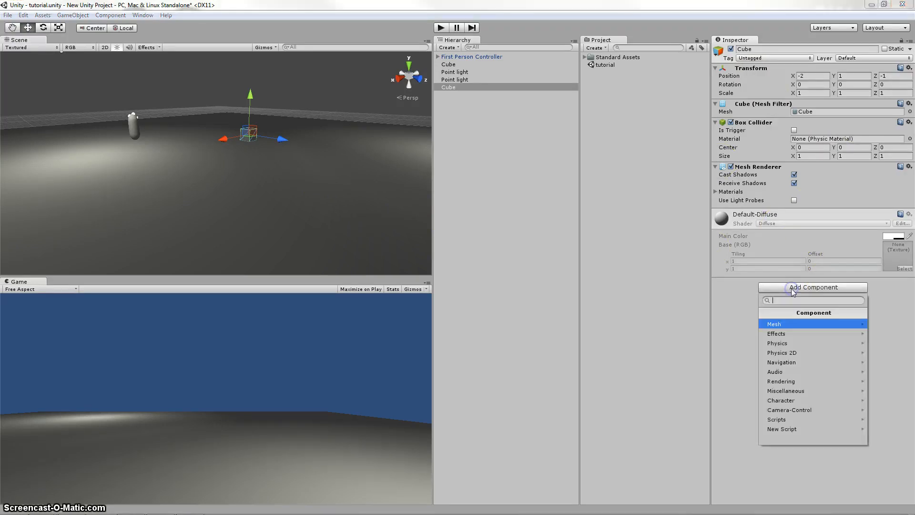
{"action": "left_click", "coordinate": [787, 344]}
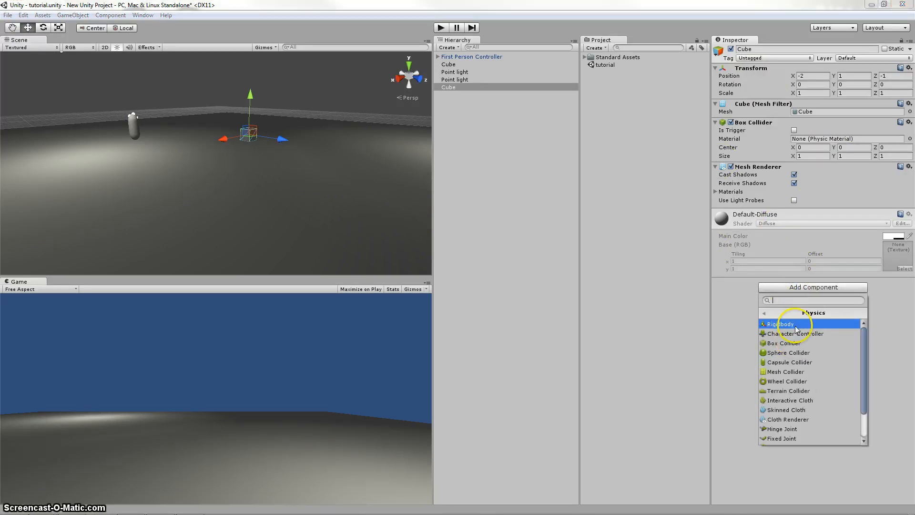
{"action": "left_click", "coordinate": [782, 324]}
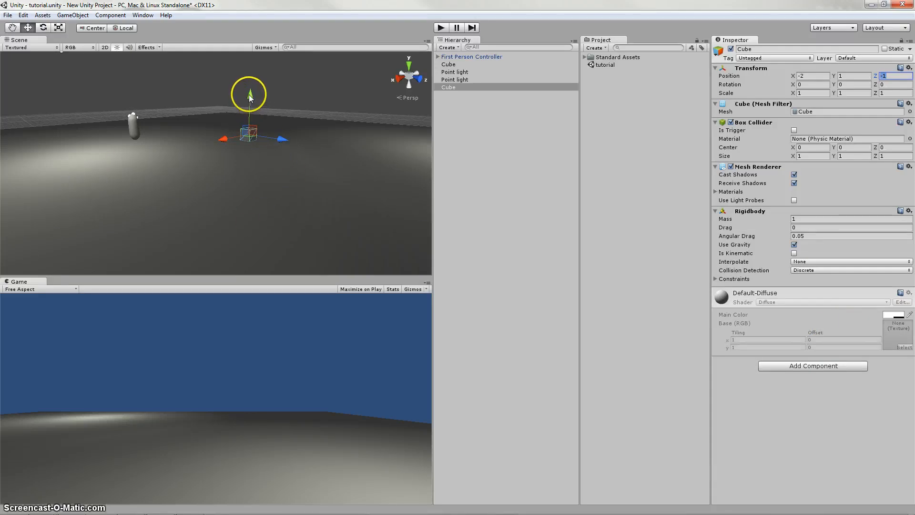
Step: Raise the cube to Y 4, run the game to test how it falls, and stop playback
{"action": "left_click_drag", "start_coordinate": [250, 97], "coordinate": [245, 51]}
{"action": "right_click_drag", "start_coordinate": [255, 119], "coordinate": [313, 125]}
{"action": "left_click", "coordinate": [440, 27]}
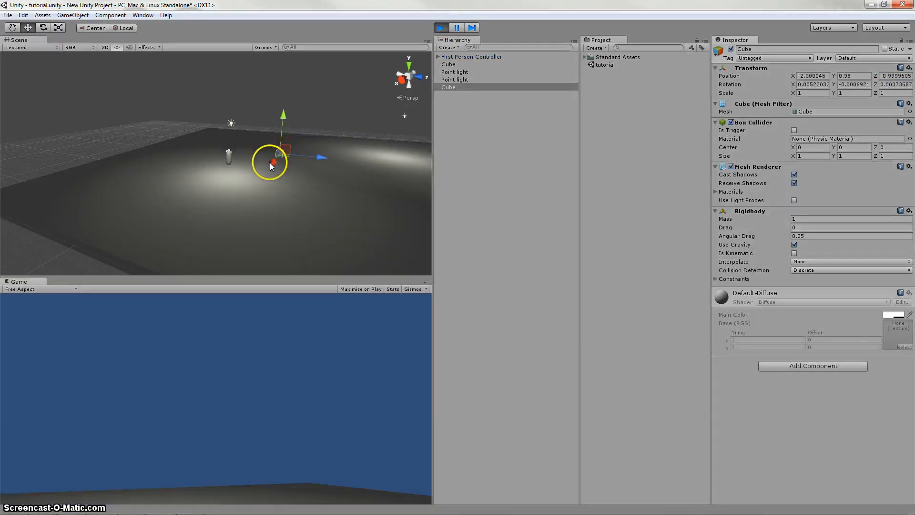
{"action": "left_click", "coordinate": [441, 27]}
{"action": "right_click_drag", "start_coordinate": [280, 186], "coordinate": [255, 176]}
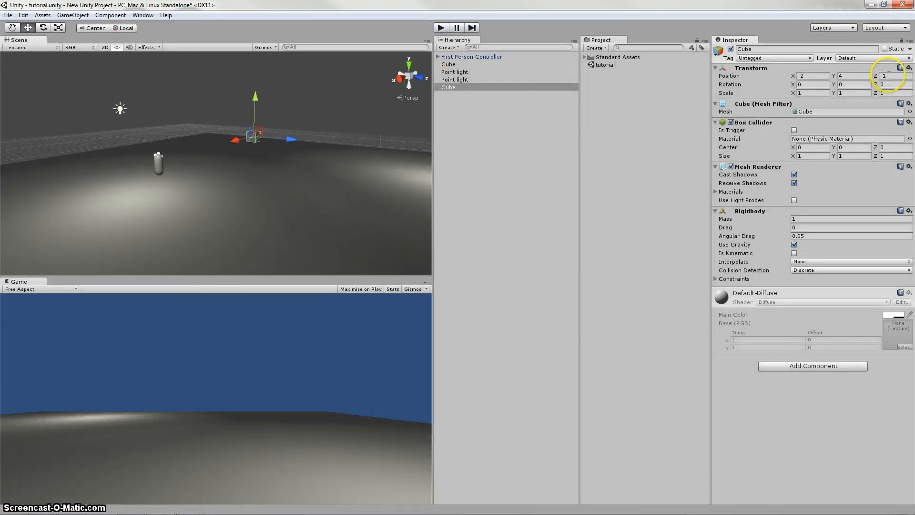
Step: Reset the cube's Y position to 0 and raise it to Y 1 so it rests on the ground
{"action": "left_click", "coordinate": [852, 76]}
{"action": "type", "text": "0"}
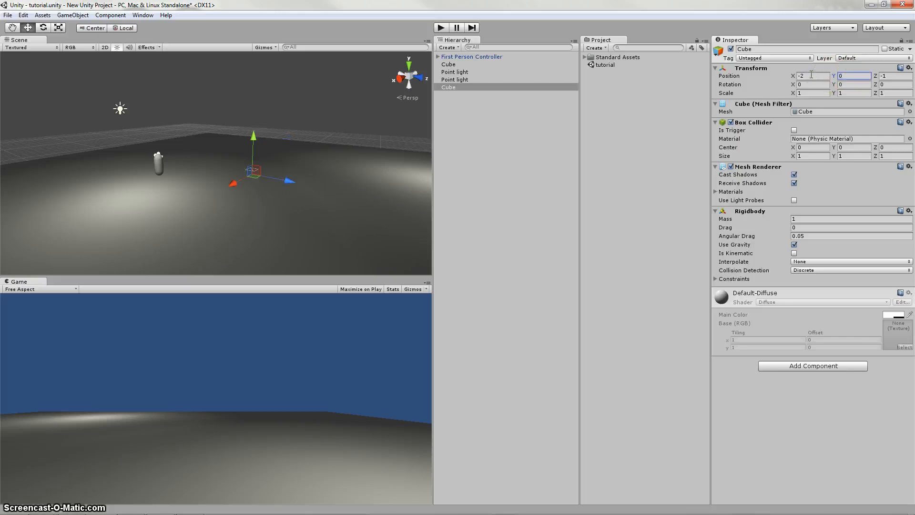
{"action": "left_click_drag", "start_coordinate": [251, 141], "coordinate": [251, 132]}
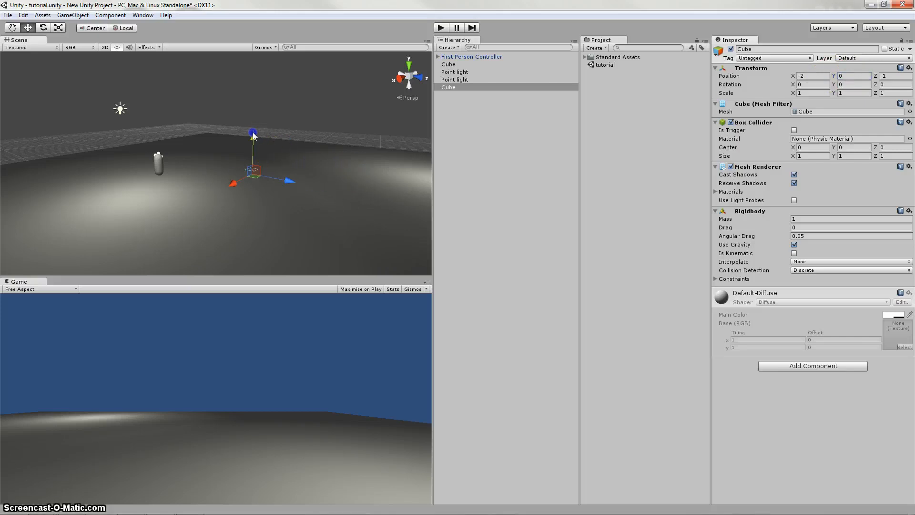
{"action": "mouse_move", "coordinate": [343, 172]}
{"action": "left_mouse_down", "text": "alt"}
{"action": "mouse_move", "coordinate": [329, 174]}
{"action": "mouse_move", "coordinate": [362, 175]}
{"action": "mouse_move", "coordinate": [339, 176]}
{"action": "left_mouse_up", "text": "alt"}
{"action": "left_click", "coordinate": [264, 154]}
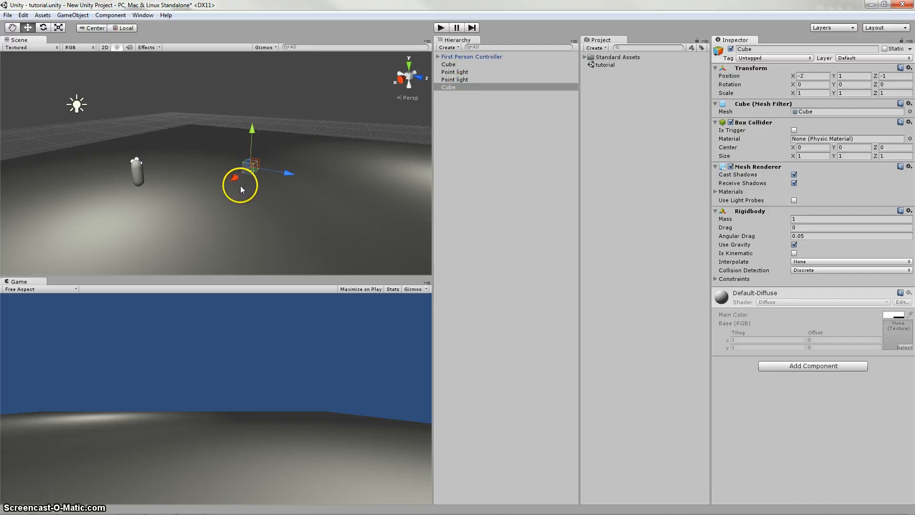
Step: Import the AntiqueBrickTexture image from the desktop into the project's assets
{"action": "left_click_drag", "start_coordinate": [231, 181], "coordinate": [193, 200], "text": "alt"}
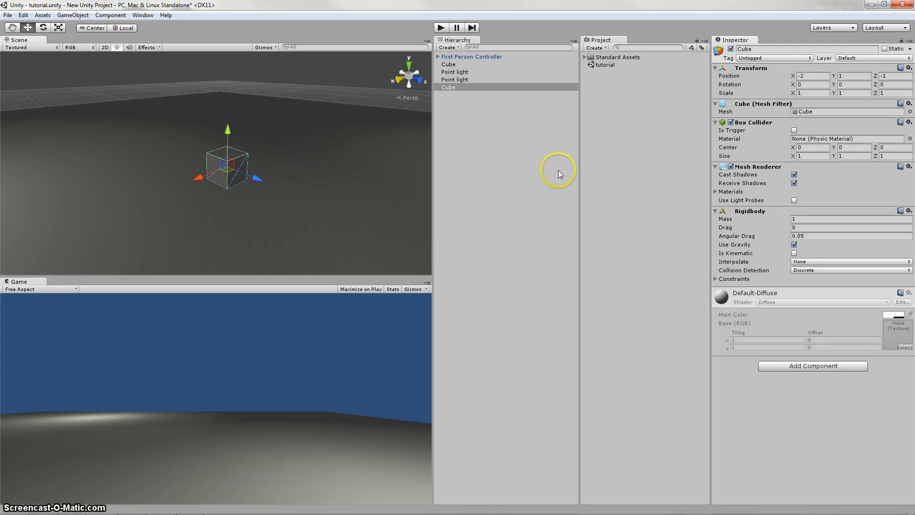
{"action": "left_click", "coordinate": [872, 4]}
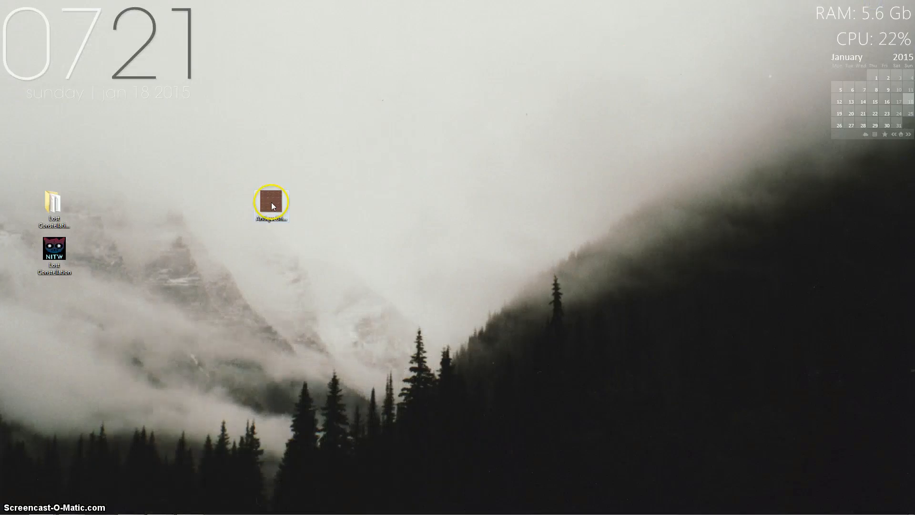
{"action": "left_click_drag", "start_coordinate": [271, 203], "coordinate": [625, 95]}
{"action": "left_click", "coordinate": [370, 205]}
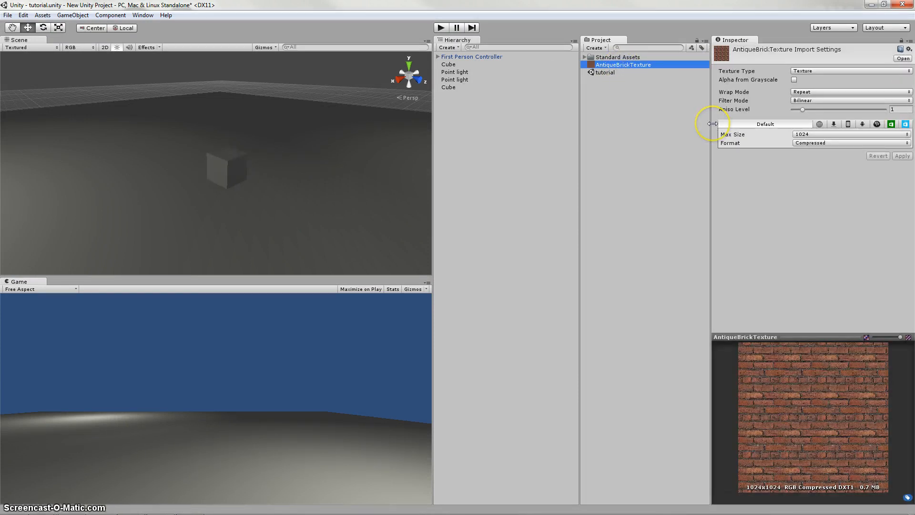
Step: Apply AntiqueBrickTexture to the cube in the scene
{"action": "left_click", "coordinate": [675, 124]}
{"action": "left_click", "coordinate": [634, 65]}
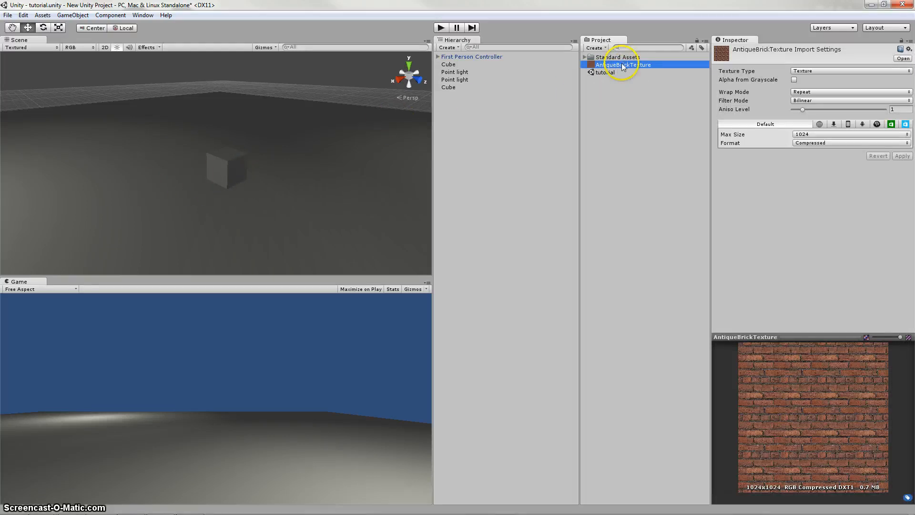
{"action": "left_click_drag", "start_coordinate": [622, 68], "coordinate": [224, 172]}
{"action": "left_click_drag", "start_coordinate": [242, 202], "coordinate": [238, 230], "text": "alt"}
{"action": "left_click", "coordinate": [296, 196]}
Step: Duplicate the brick cube and move the copy along the Z axis to Z 0, flush against the original
{"action": "left_click", "coordinate": [227, 162]}
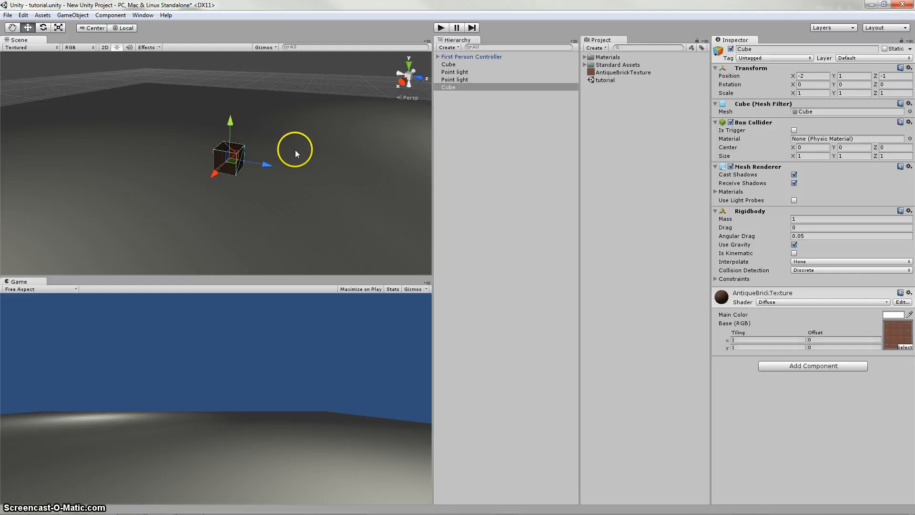
{"action": "key", "text": "ctrl+d"}
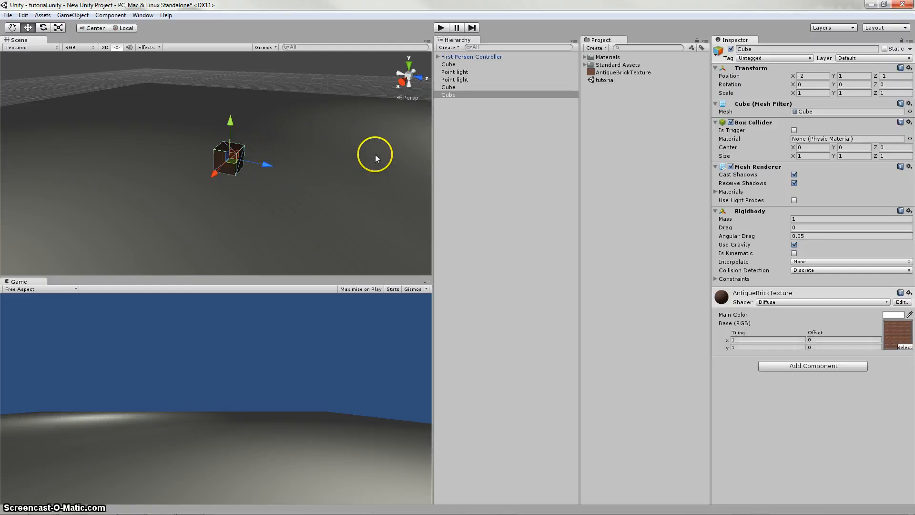
{"action": "left_click", "coordinate": [264, 166]}
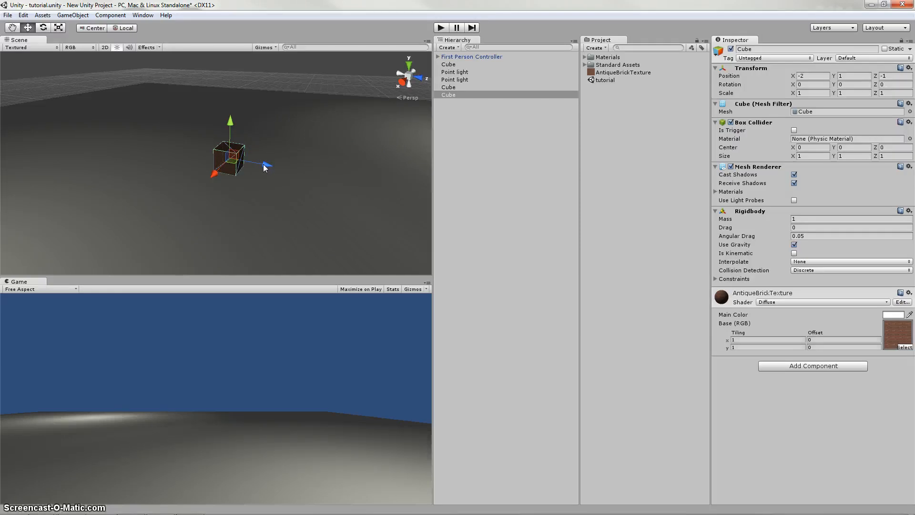
{"action": "left_click_drag", "start_coordinate": [264, 165], "coordinate": [218, 202]}
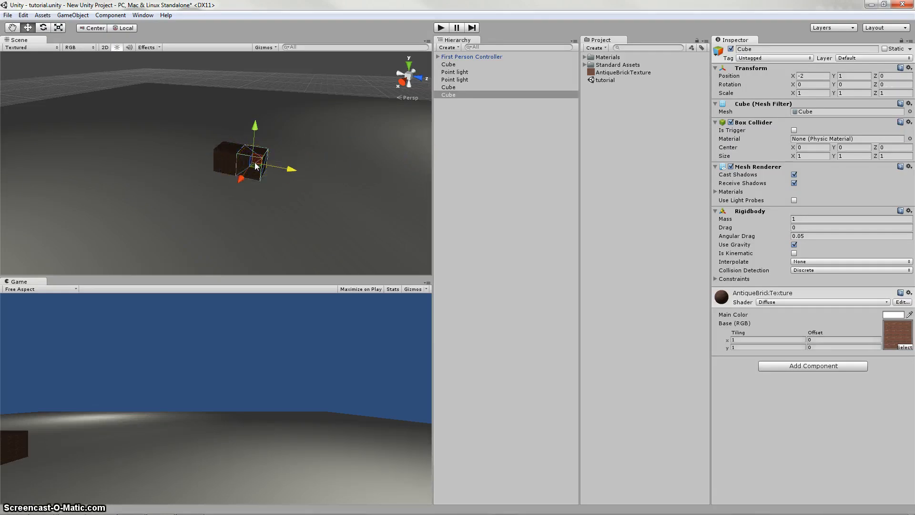
Step: Extend the row with three more duplicated brick cubes placed at Z 1, Z 2 and Z 3
{"action": "key", "text": "ctrl+d"}
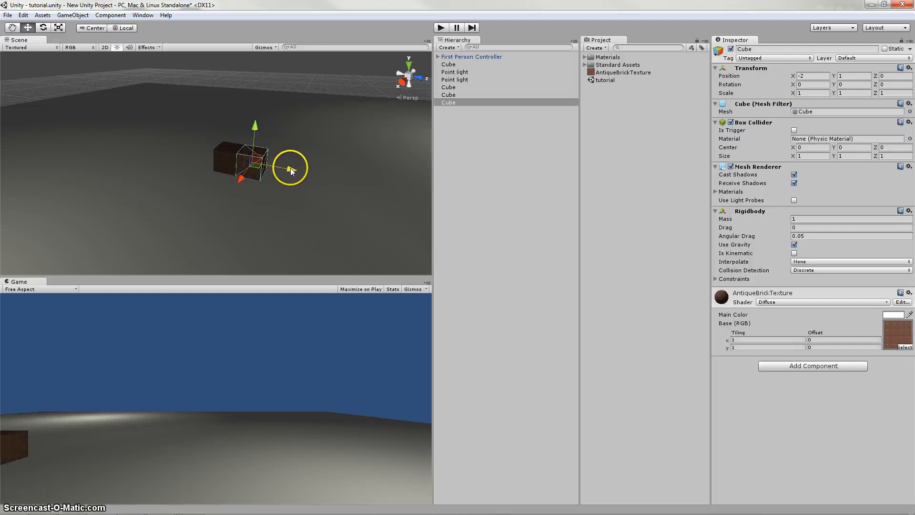
{"action": "left_click_drag", "start_coordinate": [290, 168], "coordinate": [205, 182]}
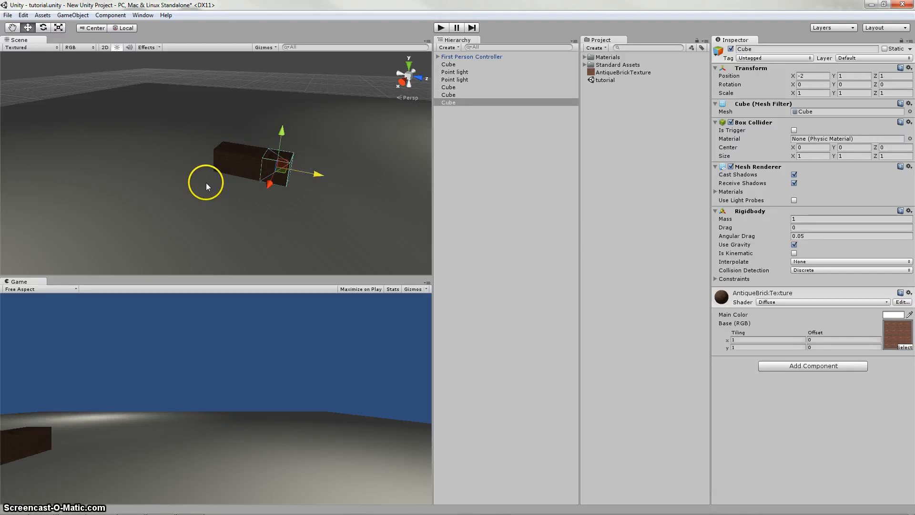
{"action": "key", "text": "ctrl+d"}
{"action": "left_click_drag", "start_coordinate": [292, 178], "coordinate": [305, 202], "text": "ctrl"}
{"action": "key", "text": "ctrl+d"}
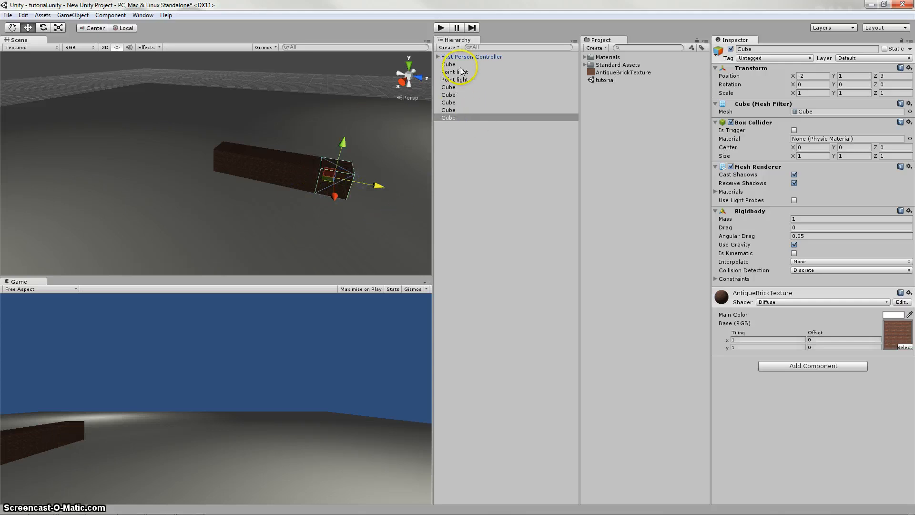
{"action": "left_click", "coordinate": [459, 87]}
{"action": "left_click", "coordinate": [460, 117], "text": "shift"}
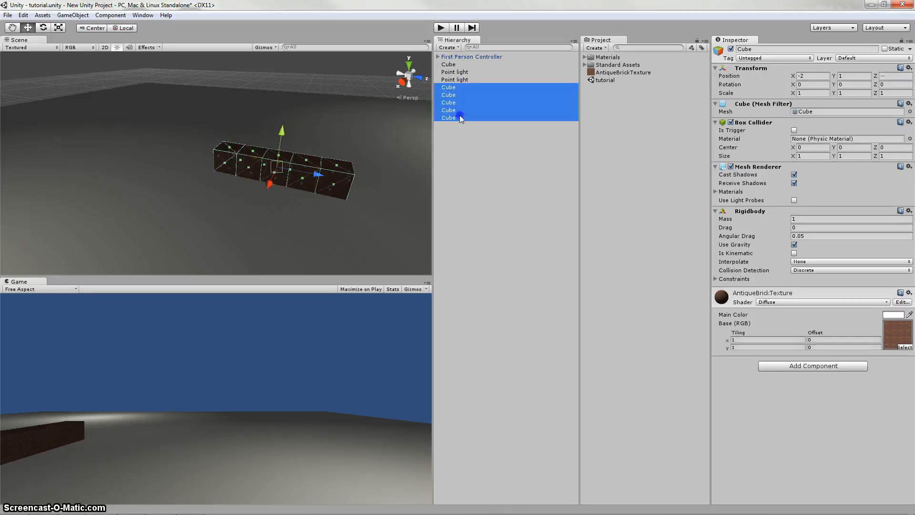
{"action": "left_click", "coordinate": [467, 172]}
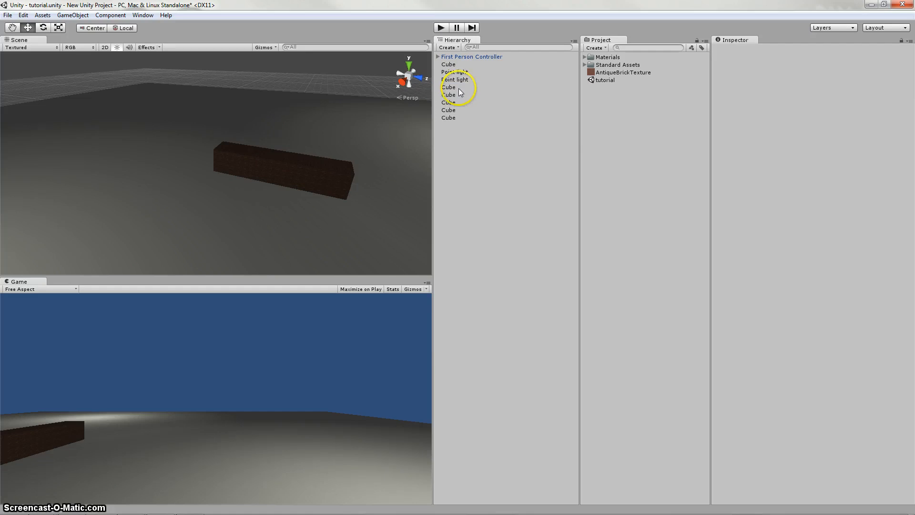
{"action": "left_click", "coordinate": [459, 118]}
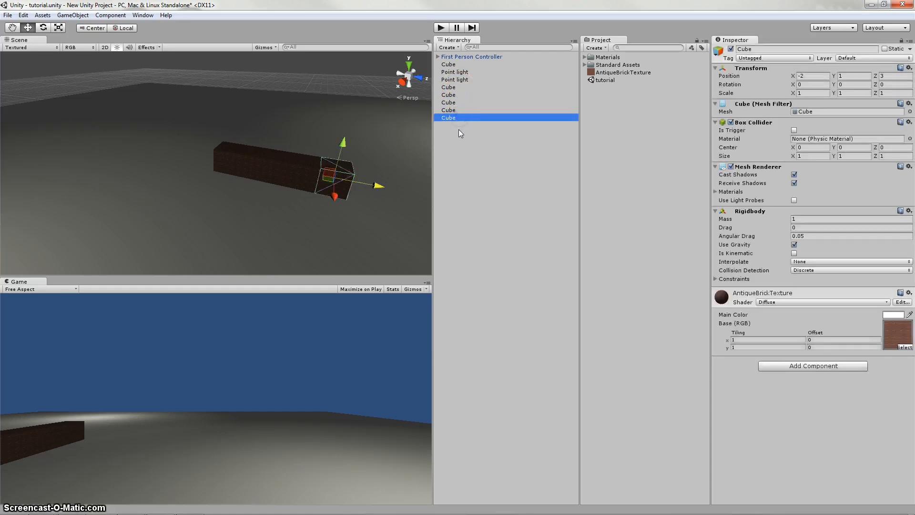
{"action": "left_click", "coordinate": [459, 129]}
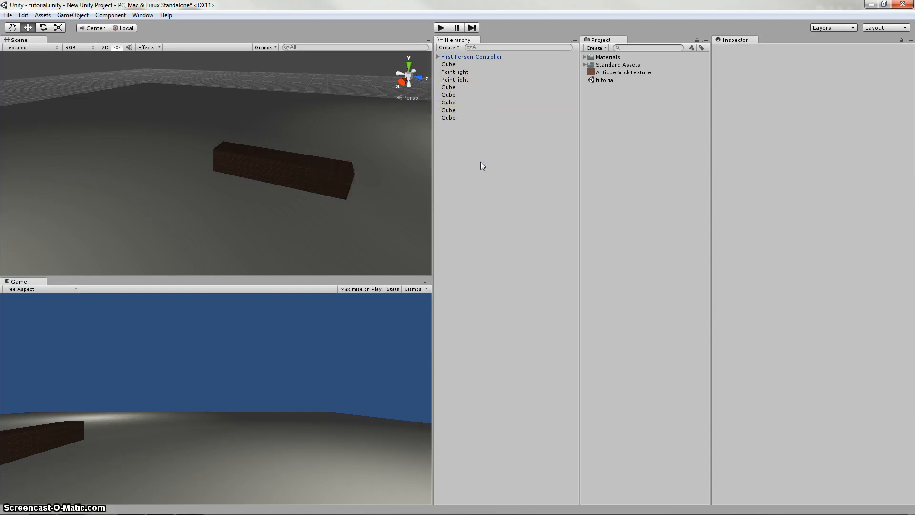
{"action": "left_click", "coordinate": [451, 88]}
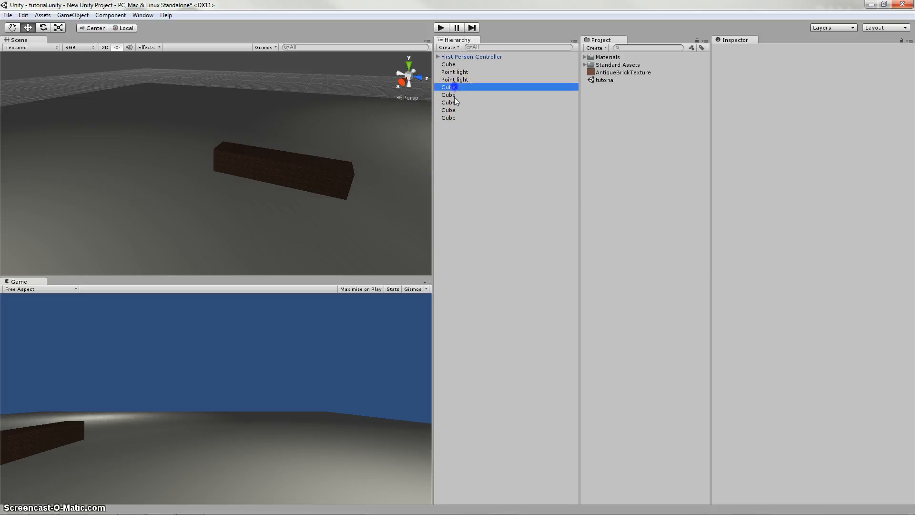
{"action": "left_click", "coordinate": [451, 117], "text": "shift"}
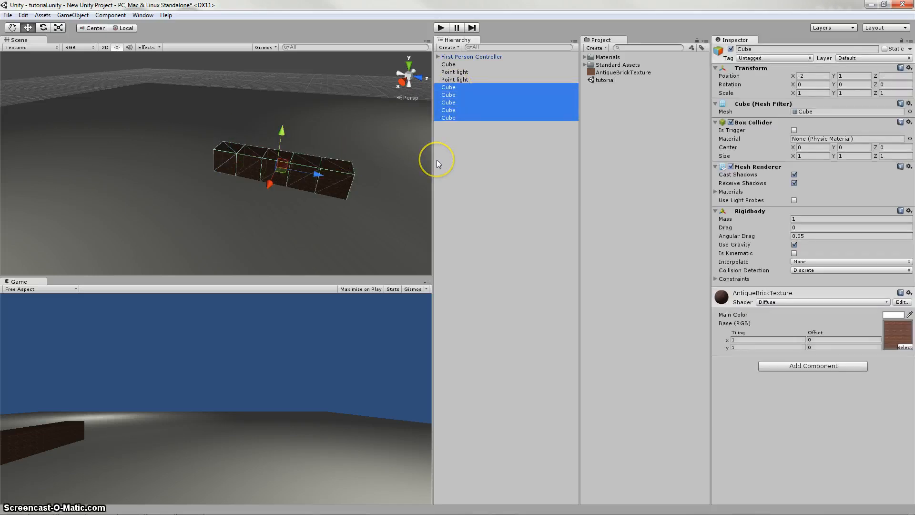
{"action": "left_click", "coordinate": [500, 167]}
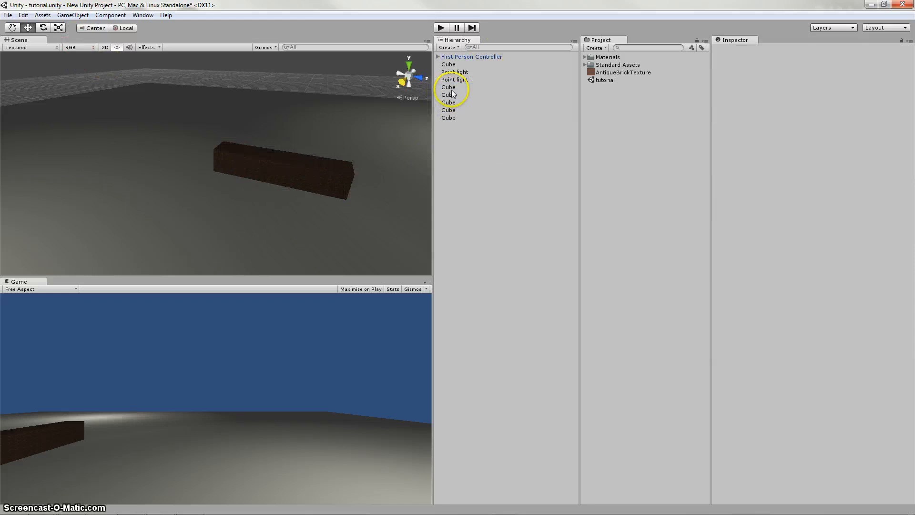
Step: Create an empty game object in the scene and rename it brickRow
{"action": "left_click", "coordinate": [74, 15]}
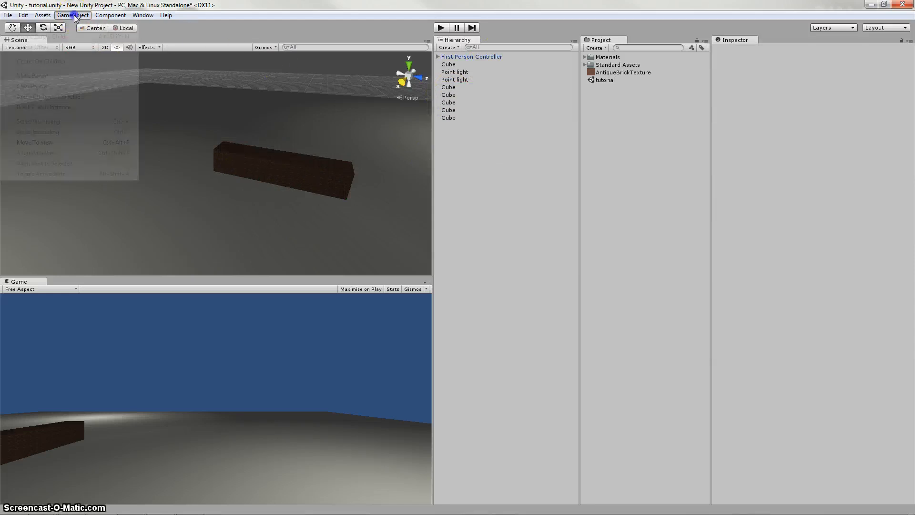
{"action": "left_click", "coordinate": [60, 26]}
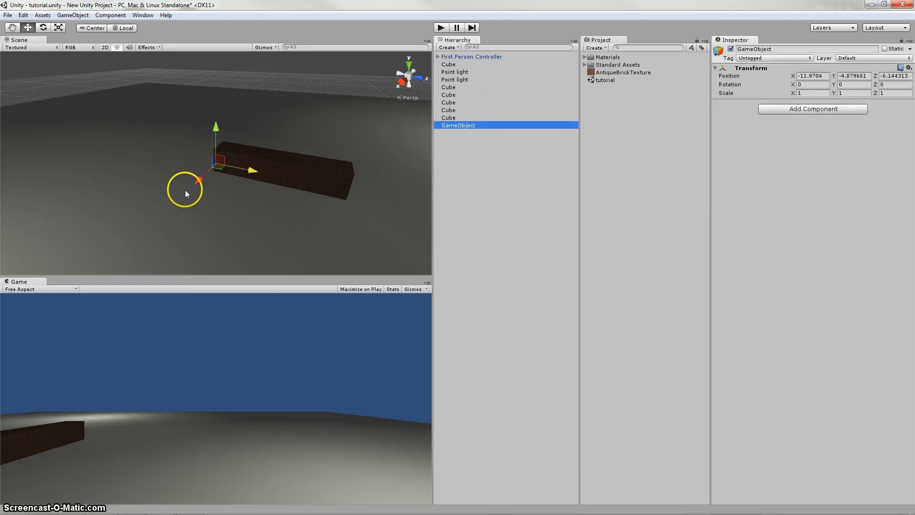
{"action": "right_click", "coordinate": [459, 126]}
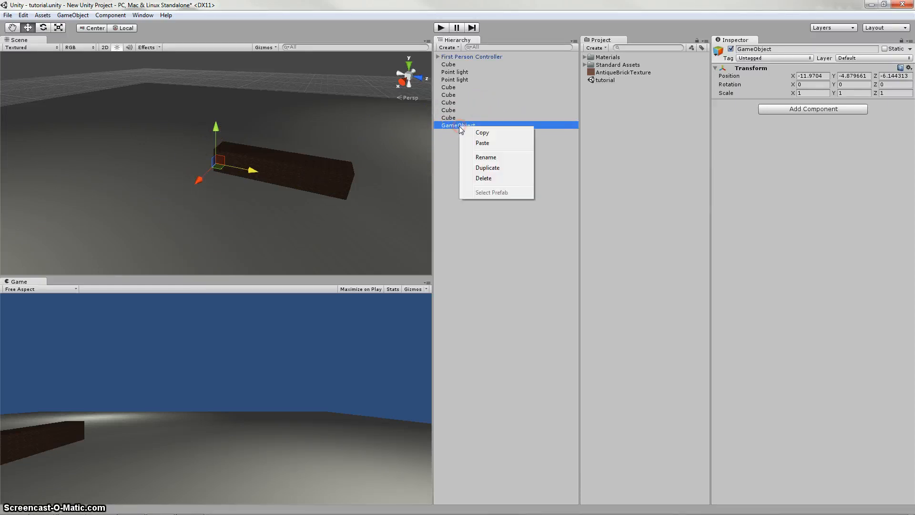
{"action": "left_click", "coordinate": [481, 157]}
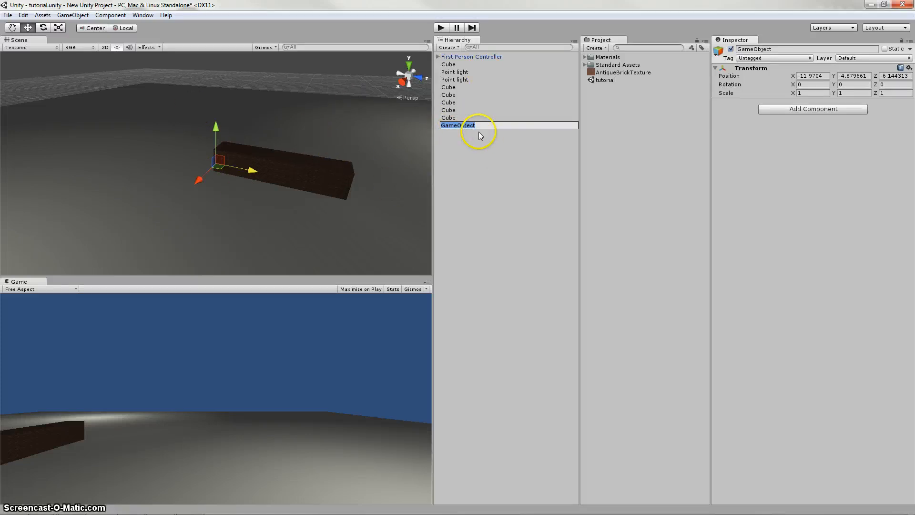
{"action": "left_click", "coordinate": [479, 158]}
{"action": "right_click", "coordinate": [453, 125]}
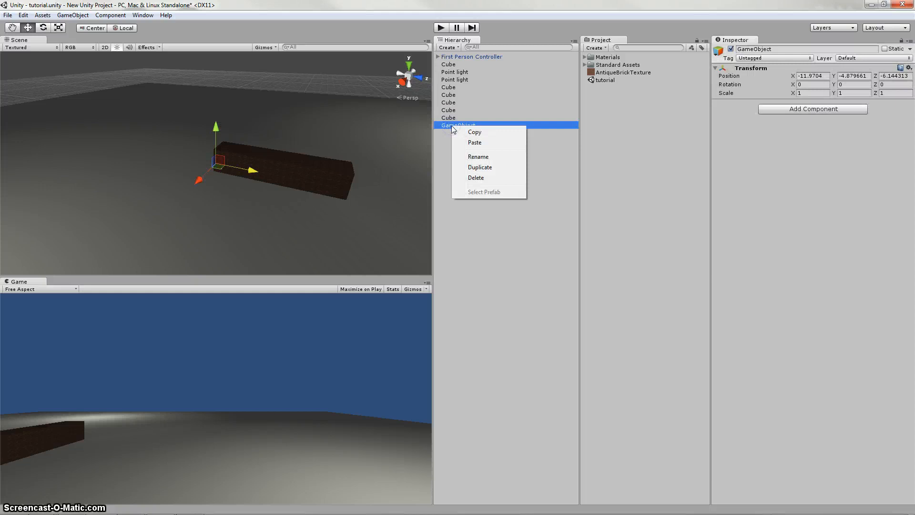
{"action": "left_click", "coordinate": [479, 157]}
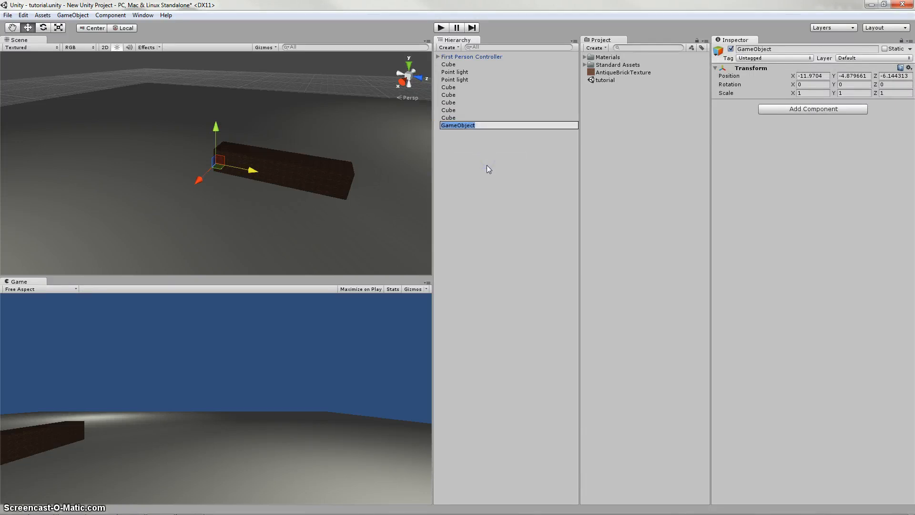
{"action": "type", "text": "brickRow"}
{"action": "key", "text": "Return"}
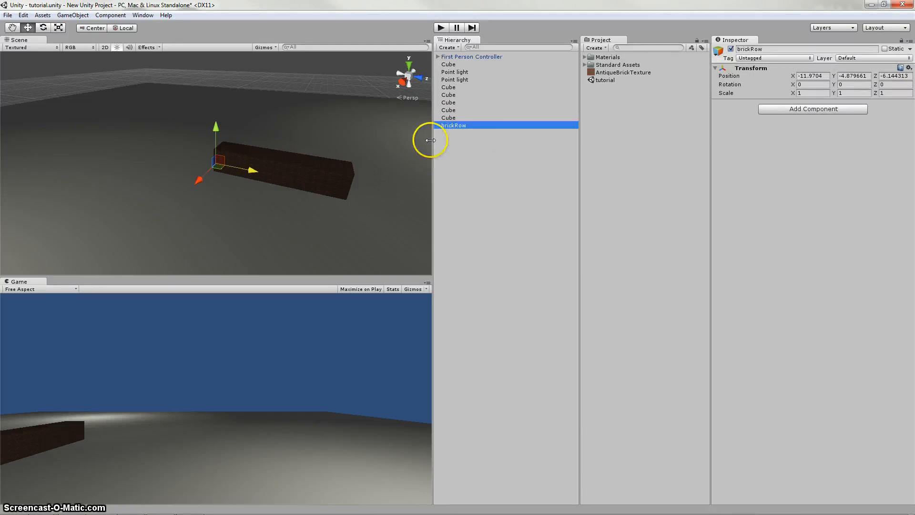
Step: Make the five brick cubes of the row children of brickRow and collapse the group
{"action": "left_click", "coordinate": [451, 88]}
{"action": "left_click", "coordinate": [451, 118], "text": "shift"}
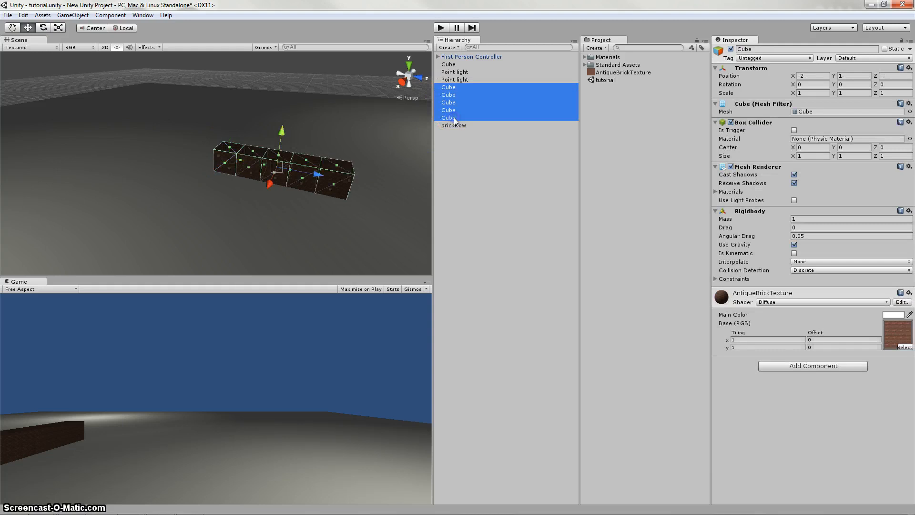
{"action": "left_click_drag", "start_coordinate": [453, 117], "coordinate": [458, 126]}
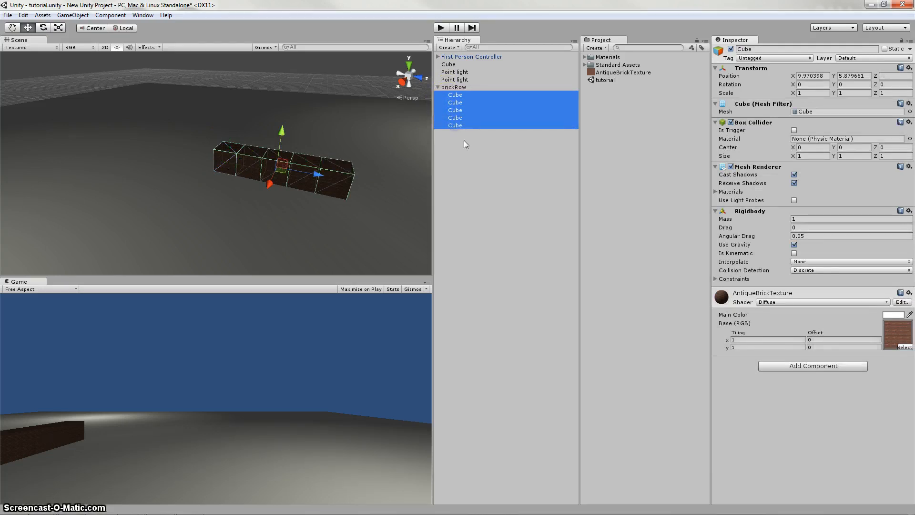
{"action": "left_click", "coordinate": [438, 87]}
{"action": "left_click", "coordinate": [450, 89]}
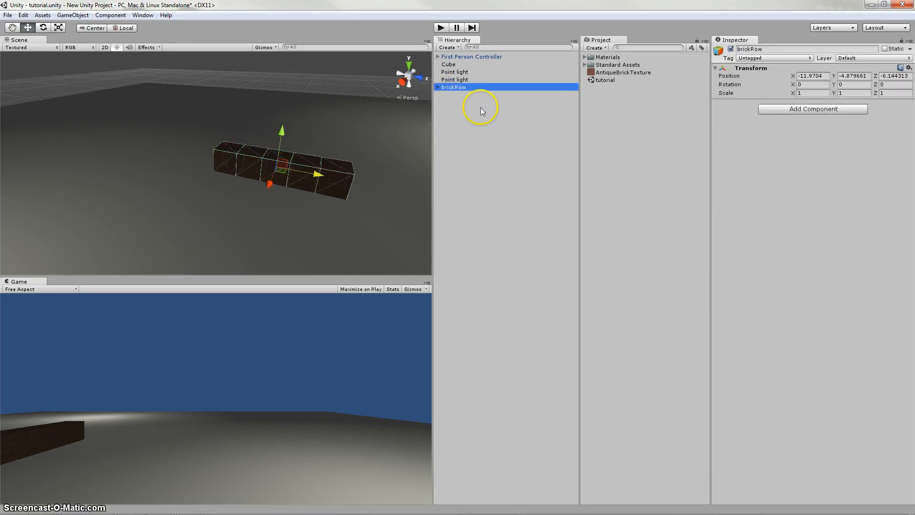
{"action": "left_click_drag", "start_coordinate": [282, 131], "coordinate": [286, 89]}
{"action": "mouse_move", "coordinate": [292, 131]}
{"action": "left_mouse_down"}
{"action": "mouse_move", "coordinate": [267, 145]}
{"action": "mouse_move", "coordinate": [261, 139]}
{"action": "mouse_move", "coordinate": [295, 139]}
{"action": "mouse_move", "coordinate": [287, 137]}
{"action": "left_mouse_up"}
{"action": "key", "text": "ctrl+z"}
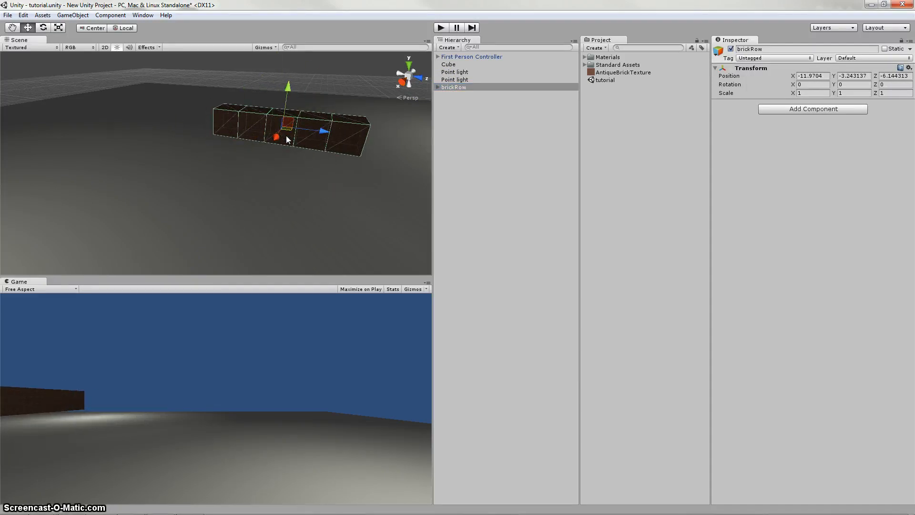
{"action": "left_click", "coordinate": [865, 77]}
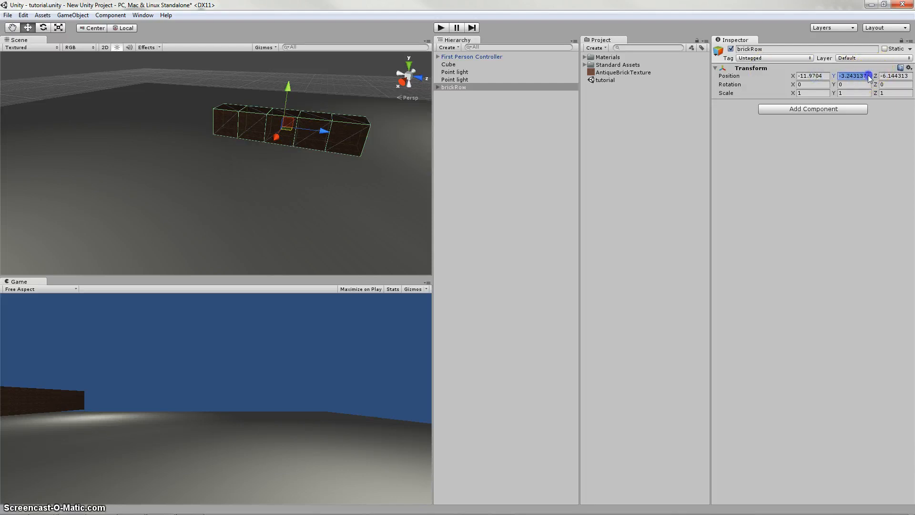
{"action": "key", "text": "BackSpace"}
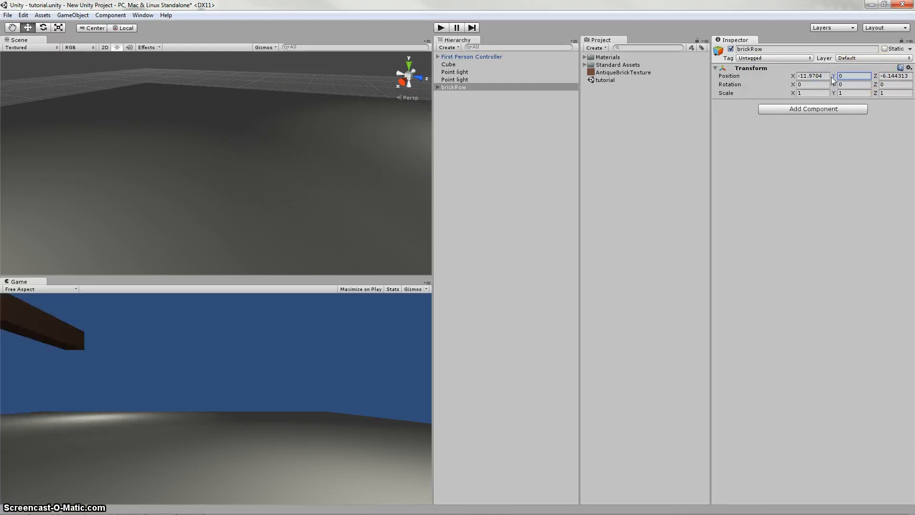
{"action": "right_click_drag", "start_coordinate": [360, 150], "coordinate": [314, 159]}
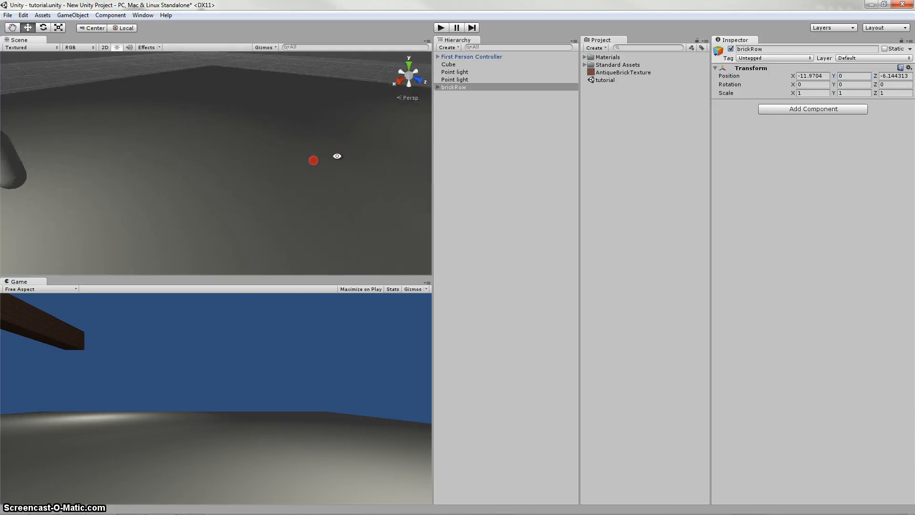
{"action": "left_click", "coordinate": [449, 89]}
{"action": "double_click", "coordinate": [456, 87]}
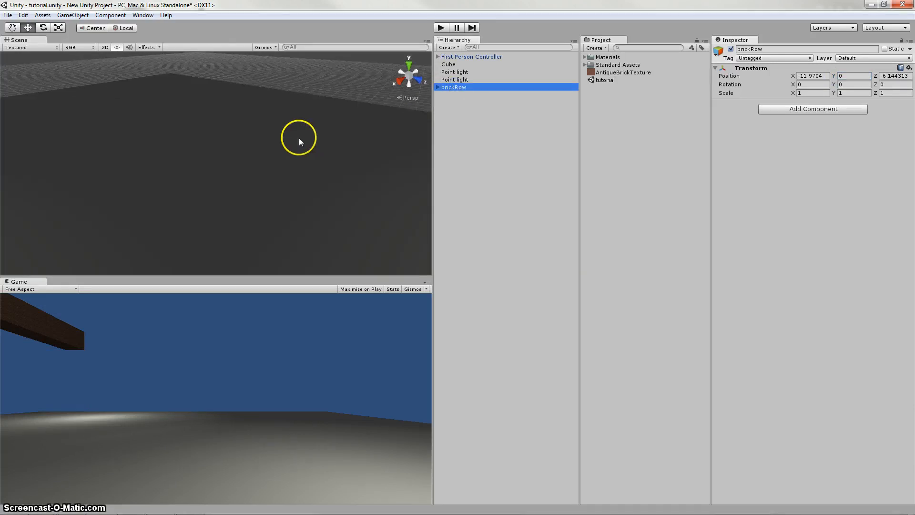
{"action": "scroll", "coordinate": [293, 144], "scroll_direction": "down", "scroll_amount": 5}
{"action": "right_click_drag", "start_coordinate": [204, 189], "coordinate": [248, 228]}
{"action": "scroll", "coordinate": [299, 197], "scroll_direction": "down", "scroll_amount": 3}
{"action": "left_click", "coordinate": [290, 199]}
{"action": "double_click", "coordinate": [453, 86]}
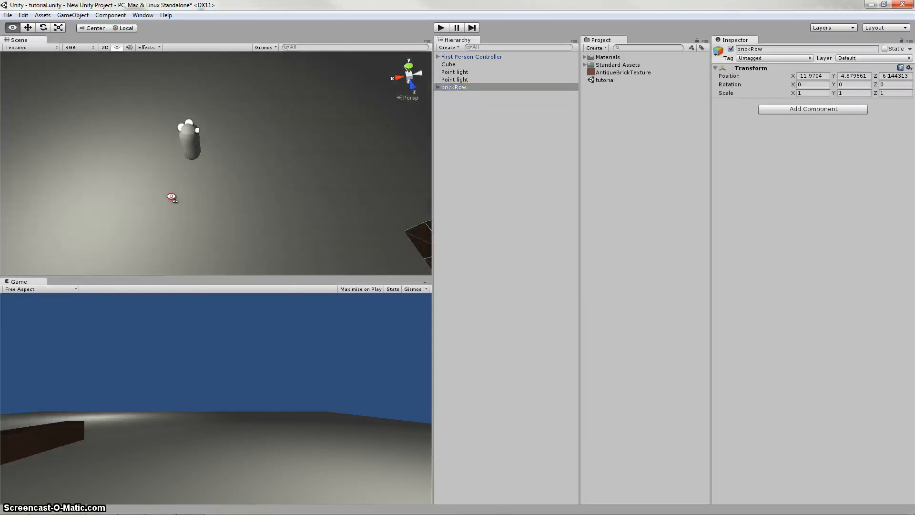
Step: Duplicate brickRow and raise the copy one unit to Y -3.879661, stacking it on the original row
{"action": "double_click", "coordinate": [467, 86]}
{"action": "right_click_drag", "start_coordinate": [236, 191], "coordinate": [261, 164]}
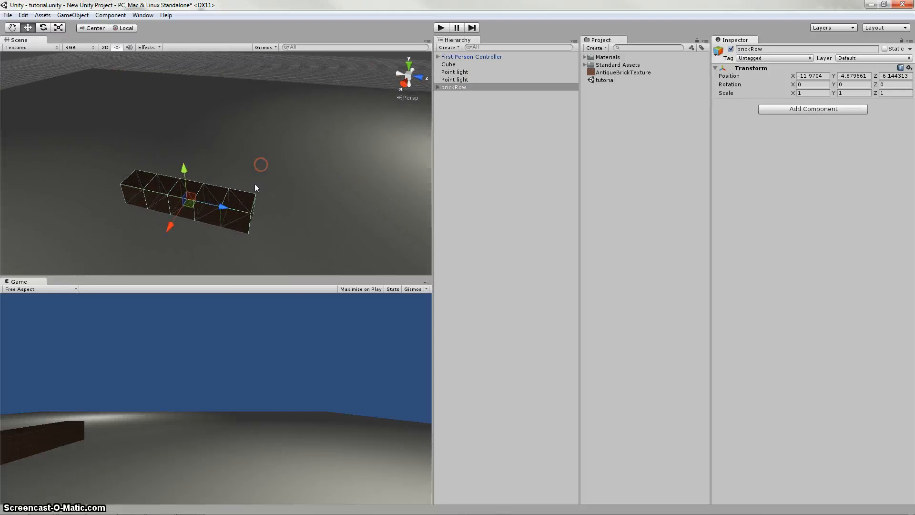
{"action": "left_click", "coordinate": [462, 88]}
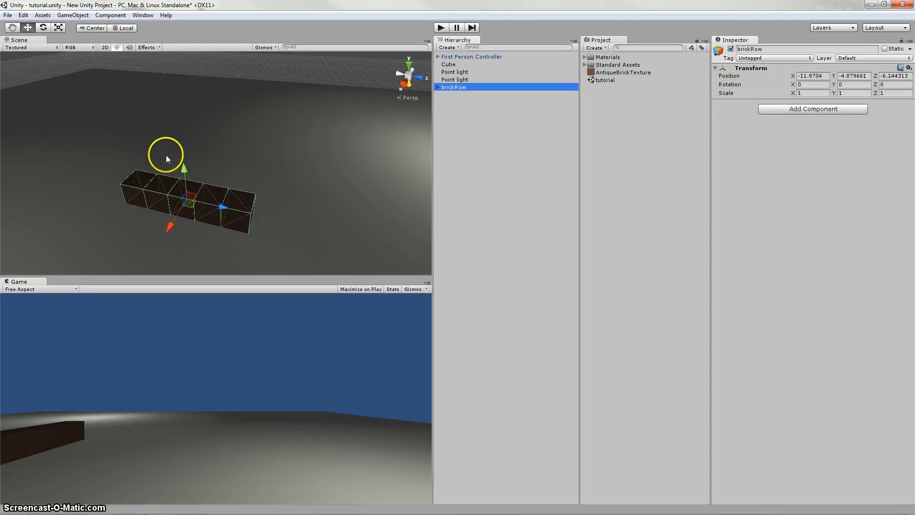
{"action": "key", "text": "ctrl+d"}
{"action": "left_click_drag", "start_coordinate": [182, 176], "coordinate": [186, 154], "text": "ctrl"}
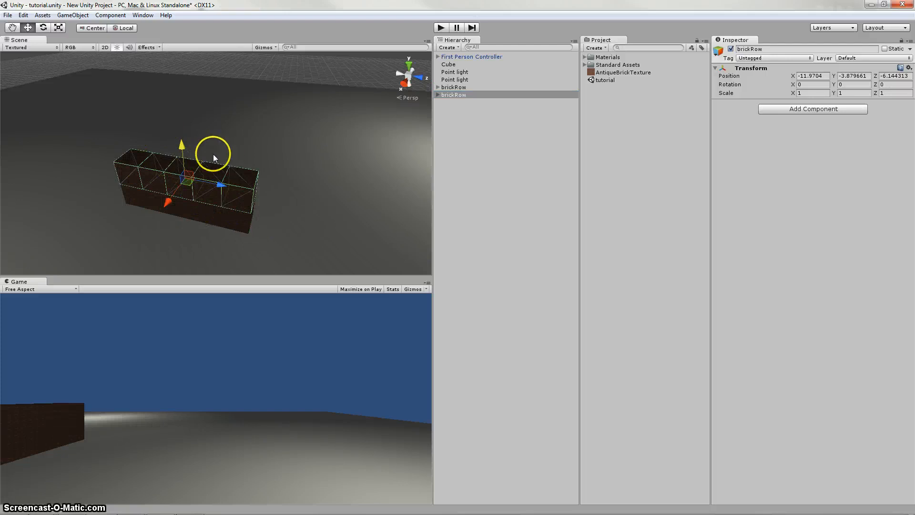
Step: Stack three more duplicated brickRow objects one unit apart, with the topmost row at Y -0.8796606
{"action": "key", "text": "ctrl+d"}
{"action": "left_click_drag", "start_coordinate": [185, 166], "coordinate": [181, 67], "text": "ctrl"}
{"action": "key", "text": "ctrl+d"}
{"action": "key", "text": "ctrl+d"}
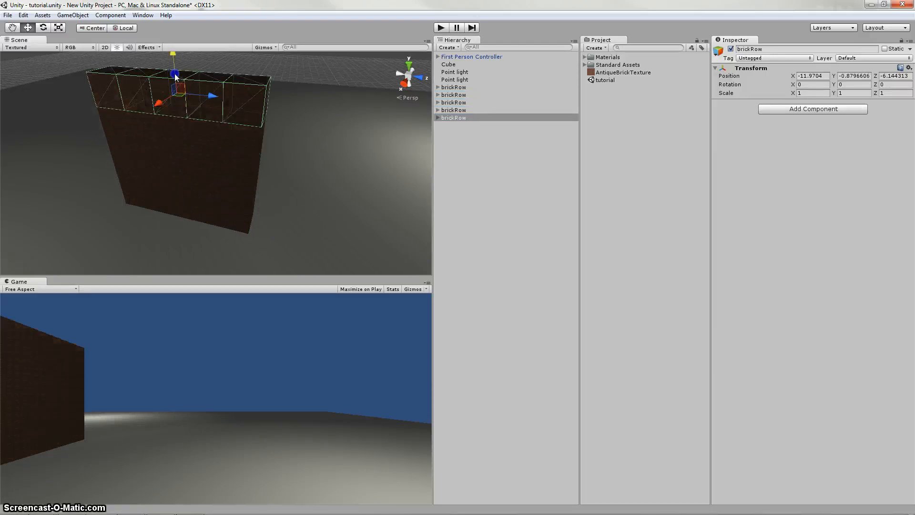
{"action": "left_click_drag", "start_coordinate": [224, 157], "coordinate": [347, 159], "text": "alt"}
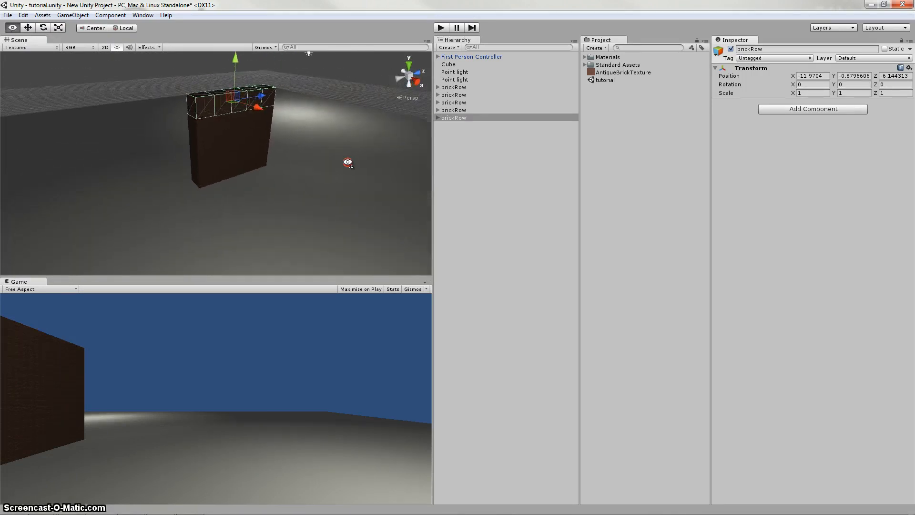
{"action": "left_click", "coordinate": [499, 147]}
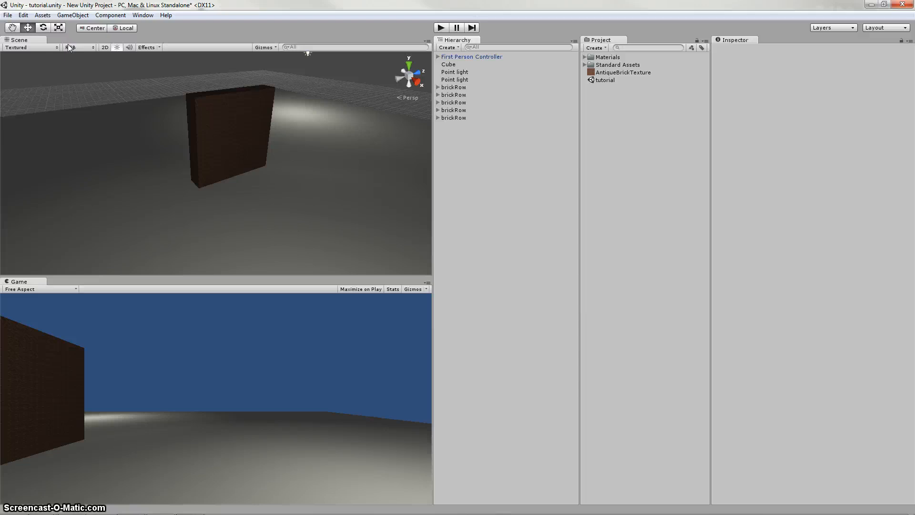
Step: Create another empty game object and rename it wall
{"action": "left_click", "coordinate": [67, 15]}
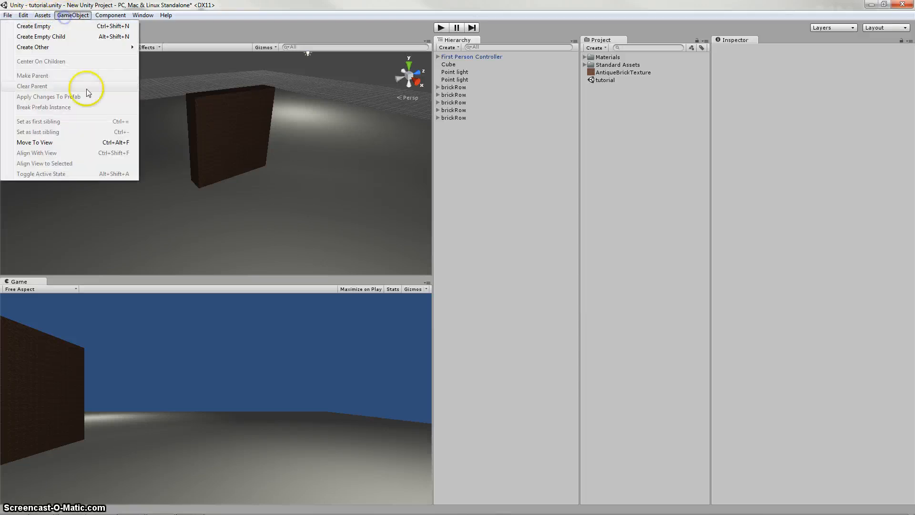
{"action": "left_click", "coordinate": [48, 27]}
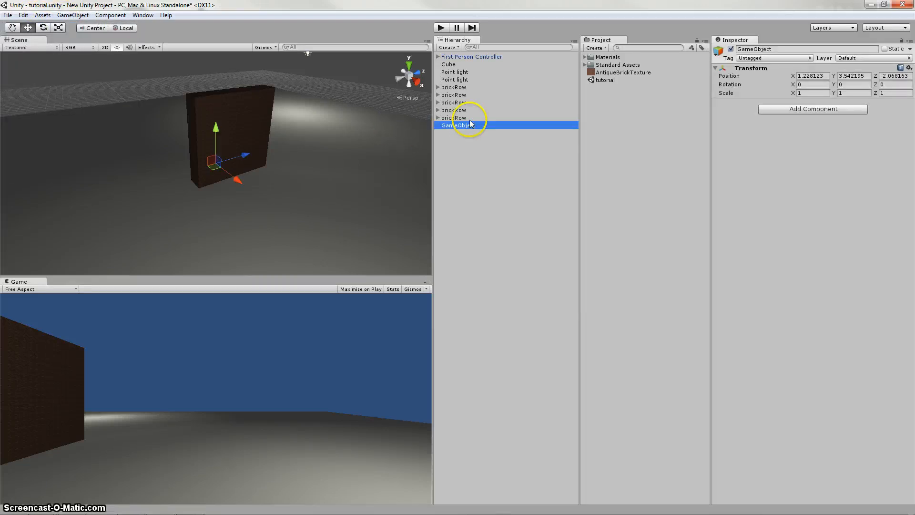
{"action": "right_click", "coordinate": [470, 124]}
{"action": "left_click", "coordinate": [500, 158]}
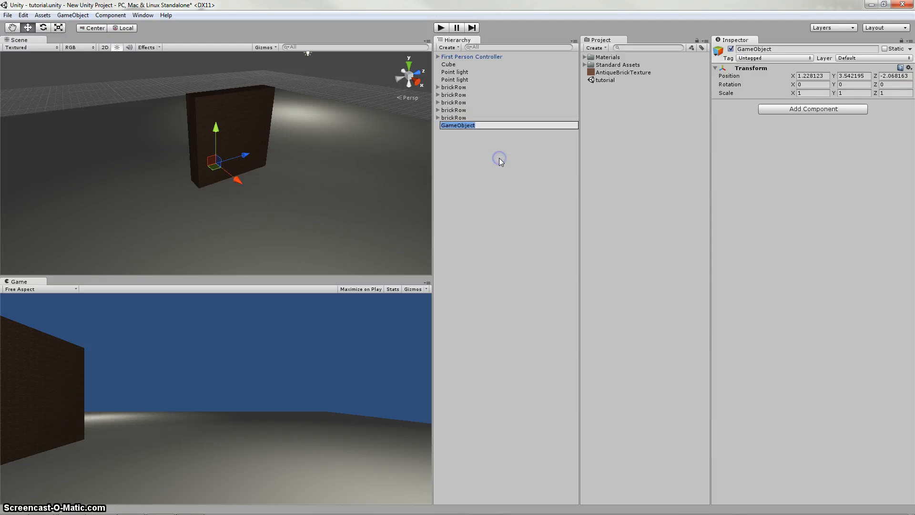
{"action": "type", "text": "wall"}
{"action": "key", "text": "Return"}
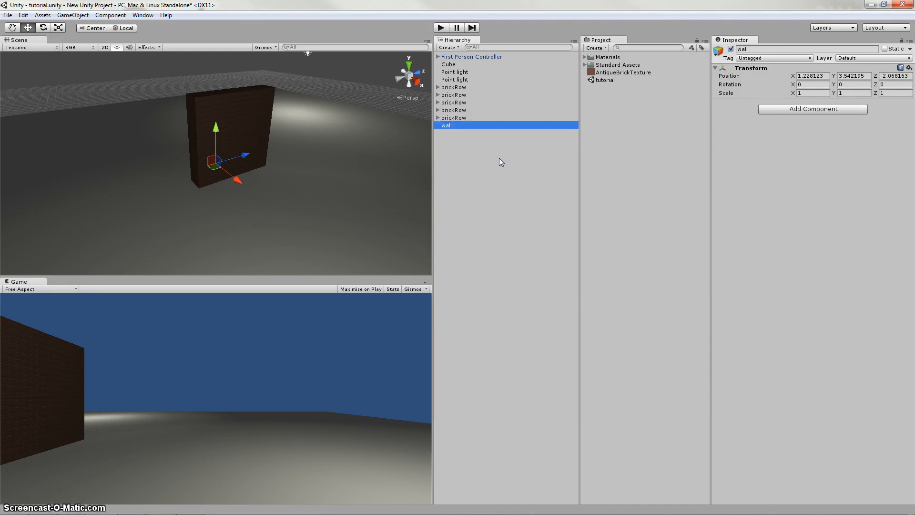
Step: Make all five brickRow objects children of the wall object
{"action": "left_click", "coordinate": [453, 86]}
{"action": "left_click", "coordinate": [453, 117], "text": "shift"}
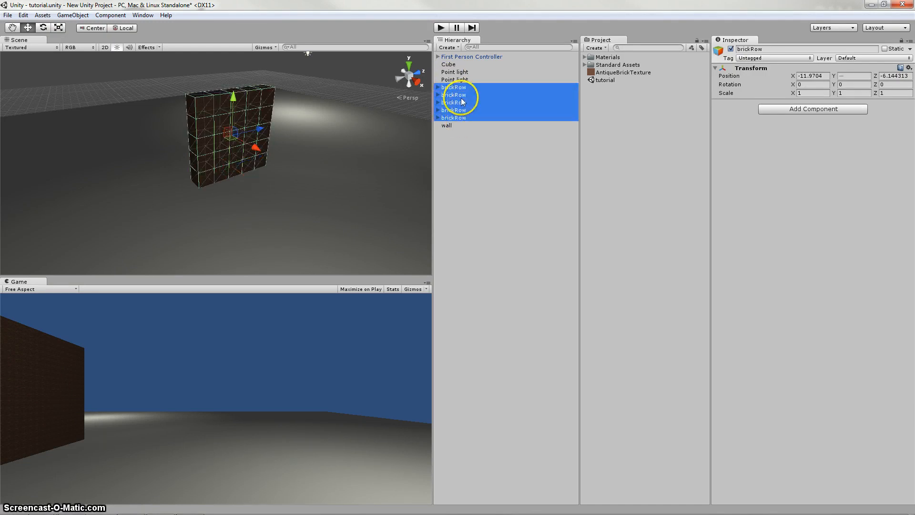
{"action": "left_click_drag", "start_coordinate": [453, 117], "coordinate": [457, 126]}
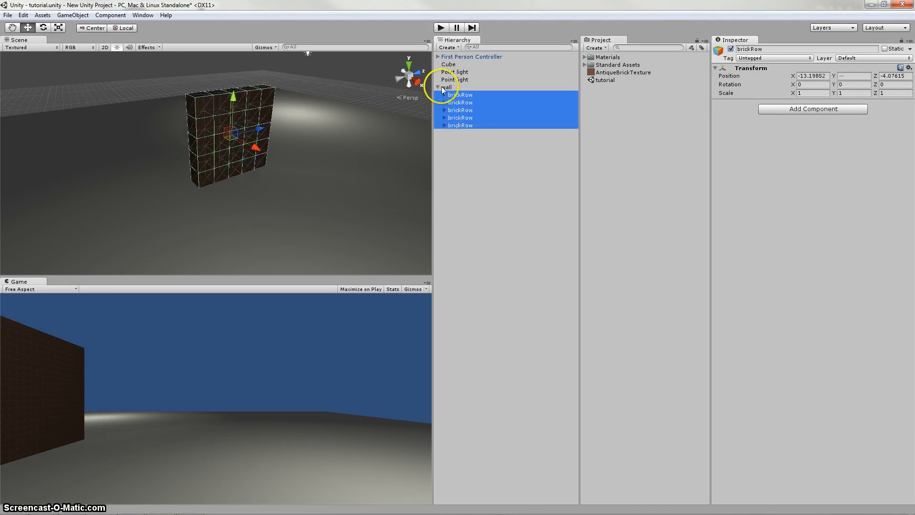
Step: Move the whole wall object along the X axis to about X 3.73
{"action": "left_click", "coordinate": [438, 87]}
{"action": "left_click", "coordinate": [475, 131]}
{"action": "left_click", "coordinate": [446, 88]}
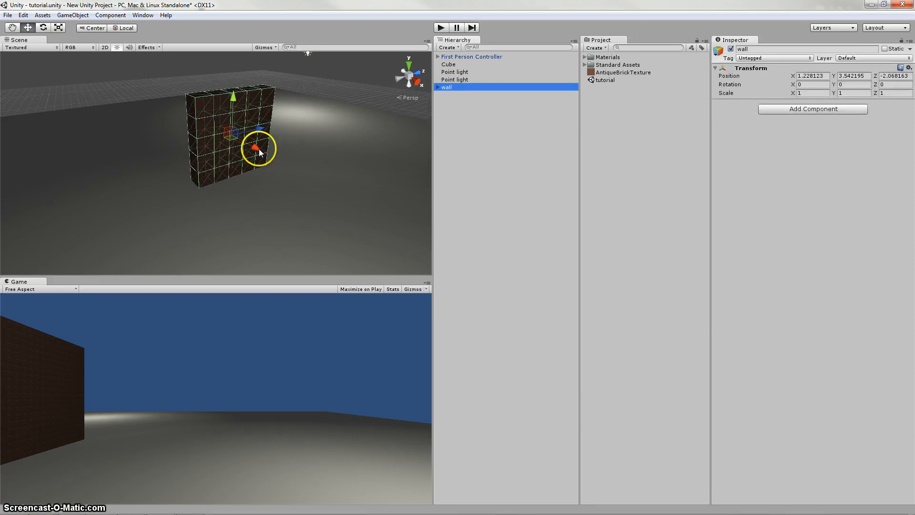
{"action": "left_click_drag", "start_coordinate": [259, 149], "coordinate": [240, 139]}
{"action": "mouse_move", "coordinate": [271, 165]}
{"action": "left_mouse_down"}
{"action": "mouse_move", "coordinate": [300, 178]}
{"action": "mouse_move", "coordinate": [272, 165]}
{"action": "mouse_move", "coordinate": [280, 159]}
{"action": "left_mouse_up"}
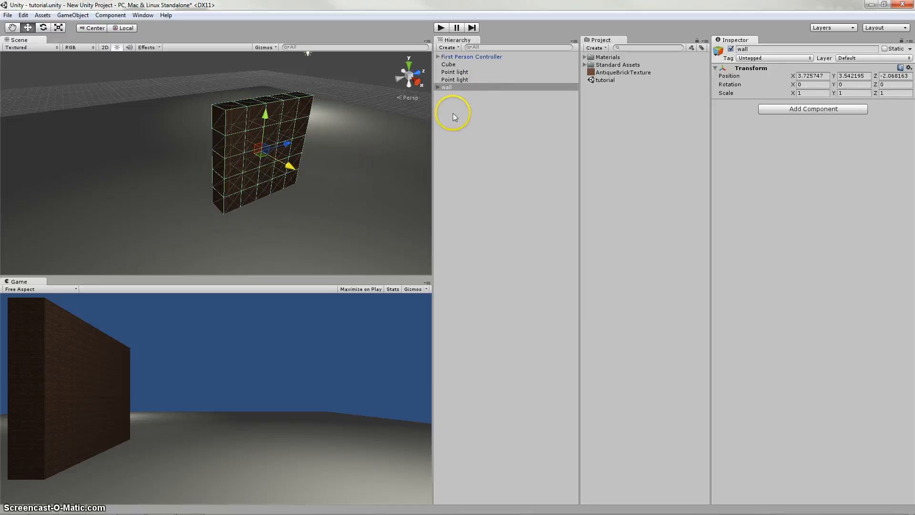
Step: Create a prefab from the wall object in the project assets
{"action": "left_click", "coordinate": [465, 89]}
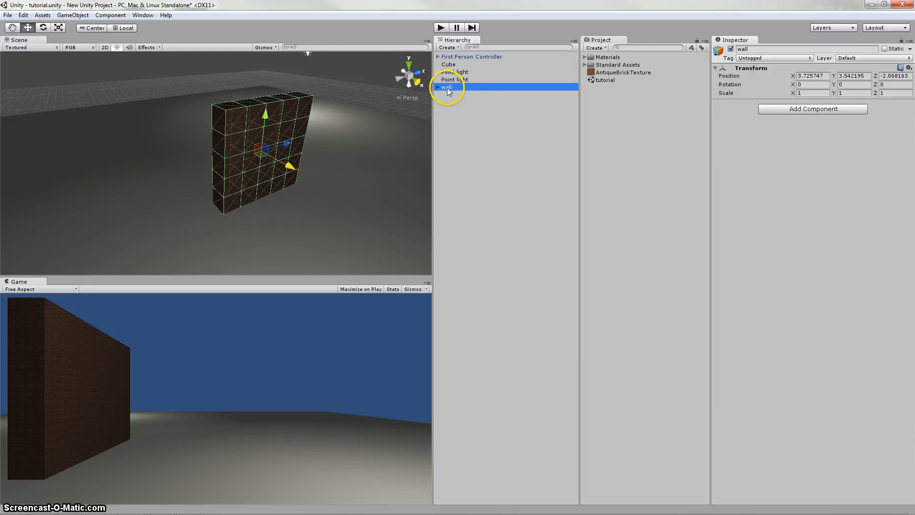
{"action": "left_click_drag", "start_coordinate": [452, 92], "coordinate": [615, 103]}
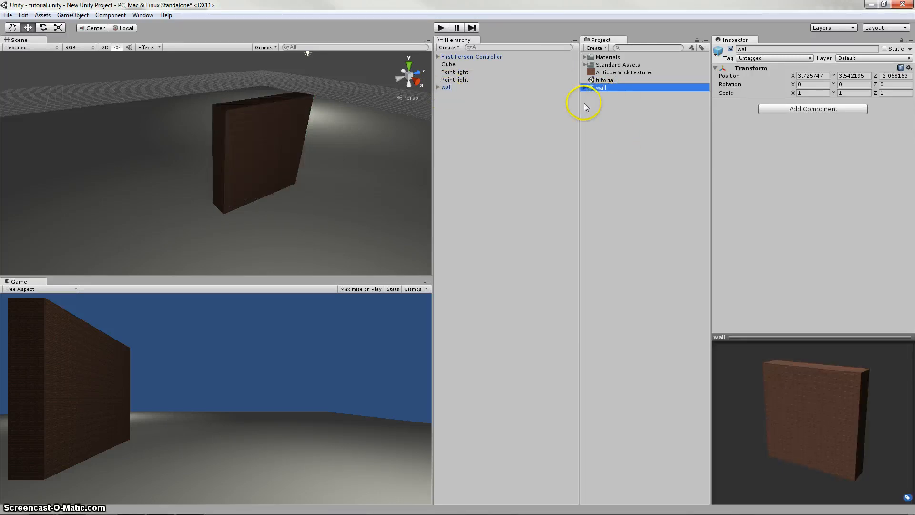
Step: Place an instance of the wall prefab on the floor at about X 14.34, Z 10.48
{"action": "mouse_move", "coordinate": [331, 134]}
{"action": "right_mouse_down"}
{"action": "mouse_move", "coordinate": [428, 148]}
{"action": "mouse_move", "coordinate": [590, 131]}
{"action": "mouse_move", "coordinate": [598, 95]}
{"action": "right_mouse_up"}
{"action": "left_click", "coordinate": [600, 89]}
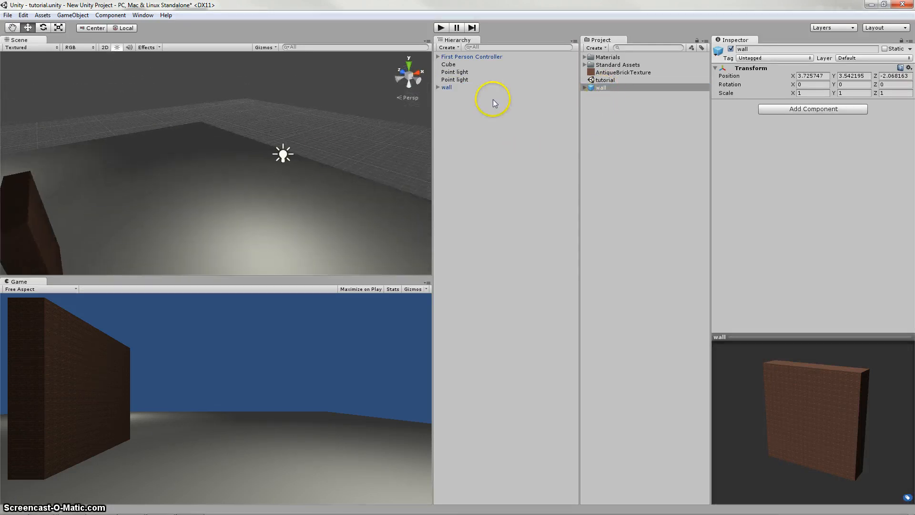
{"action": "mouse_move", "coordinate": [267, 181]}
{"action": "right_mouse_down"}
{"action": "mouse_move", "coordinate": [219, 186]}
{"action": "mouse_move", "coordinate": [198, 167]}
{"action": "mouse_move", "coordinate": [174, 163]}
{"action": "mouse_move", "coordinate": [220, 160]}
{"action": "right_mouse_up"}
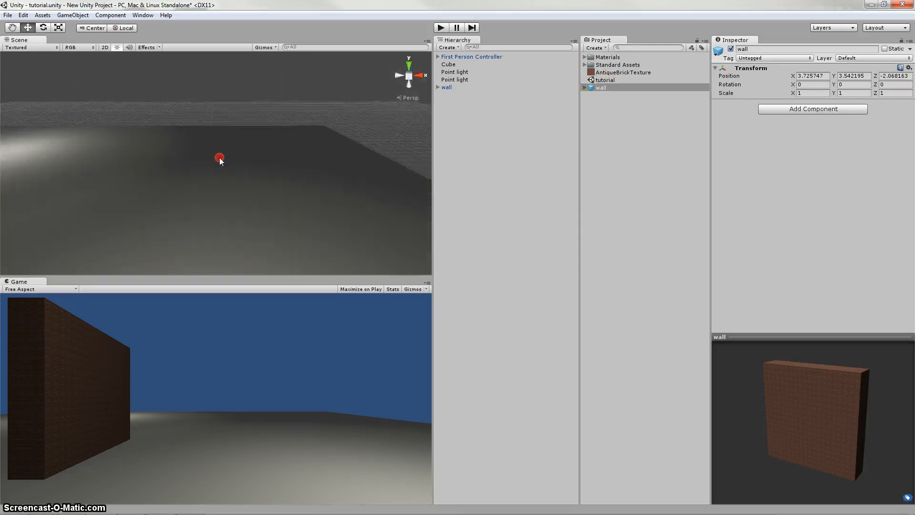
{"action": "left_click_drag", "start_coordinate": [607, 89], "coordinate": [321, 172]}
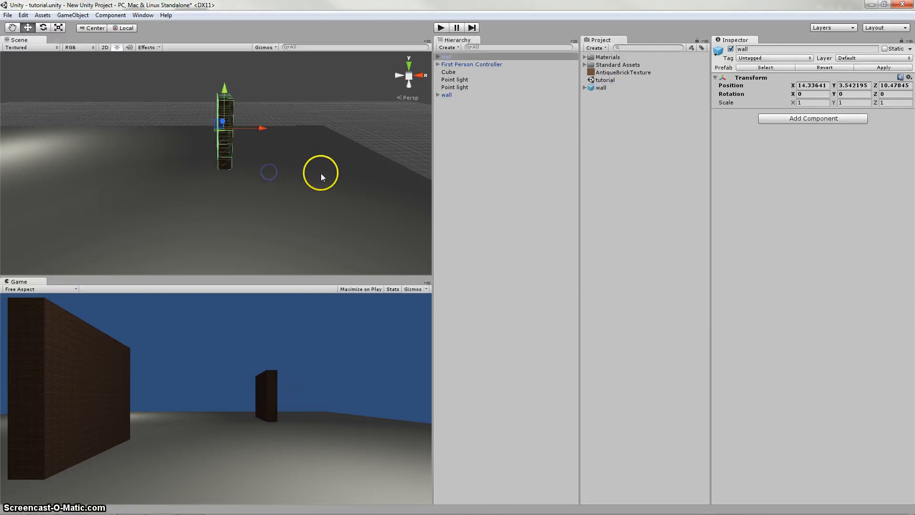
Step: Set the new wall instance's position to X 0, Y 0, Z 0
{"action": "right_click_drag", "start_coordinate": [321, 172], "coordinate": [241, 155]}
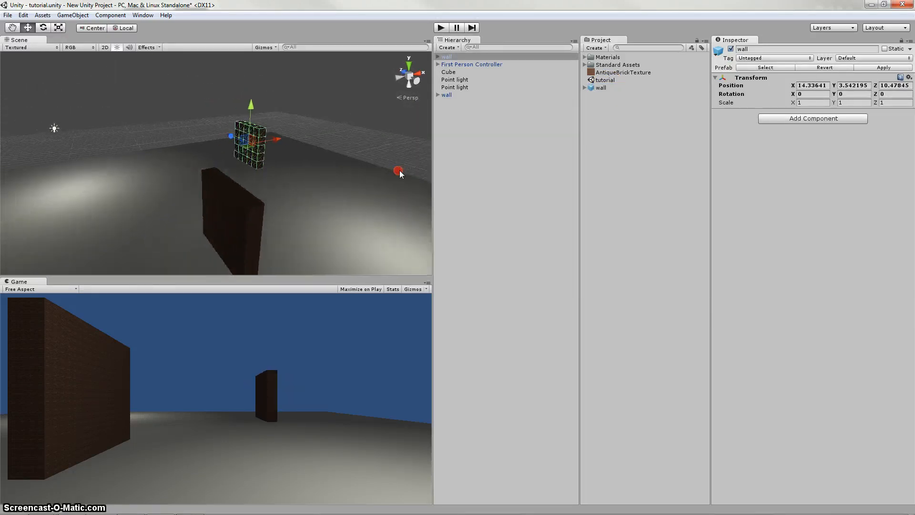
{"action": "left_click", "coordinate": [813, 85]}
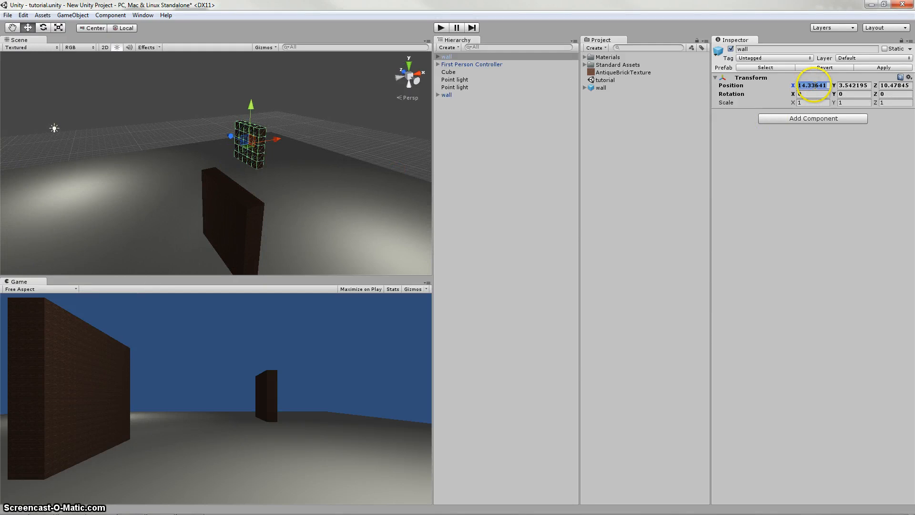
{"action": "type", "text": "0"}
{"action": "key", "text": "Tab"}
{"action": "type", "text": "0"}
{"action": "key", "text": "Tab"}
{"action": "type", "text": "0"}
Step: Raise the new wall instance to about Y 3.70 and move it past the original wall, to about X 8.81, Z 3.87
{"action": "left_click_drag", "start_coordinate": [224, 262], "coordinate": [206, 241], "text": "alt"}
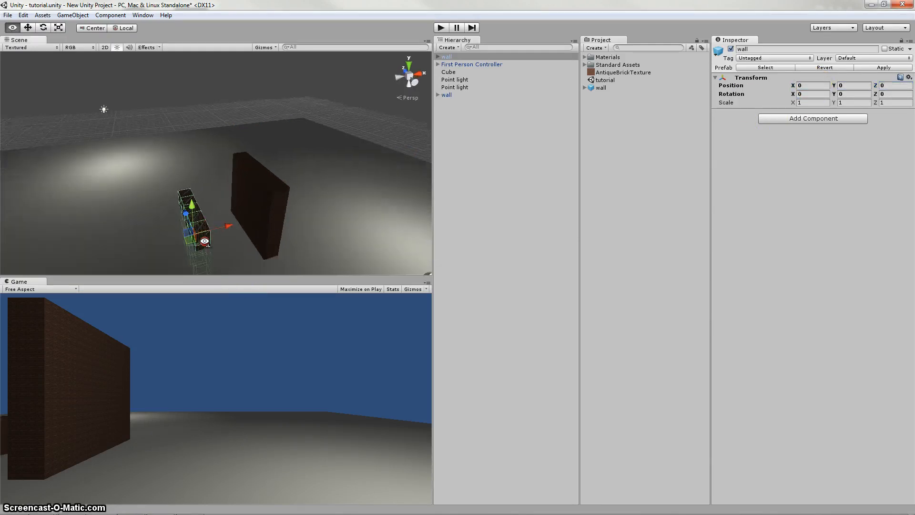
{"action": "right_click_drag", "start_coordinate": [205, 241], "coordinate": [289, 234]}
{"action": "left_click_drag", "start_coordinate": [243, 215], "coordinate": [240, 180]}
{"action": "right_click_drag", "start_coordinate": [336, 197], "coordinate": [102, 215]}
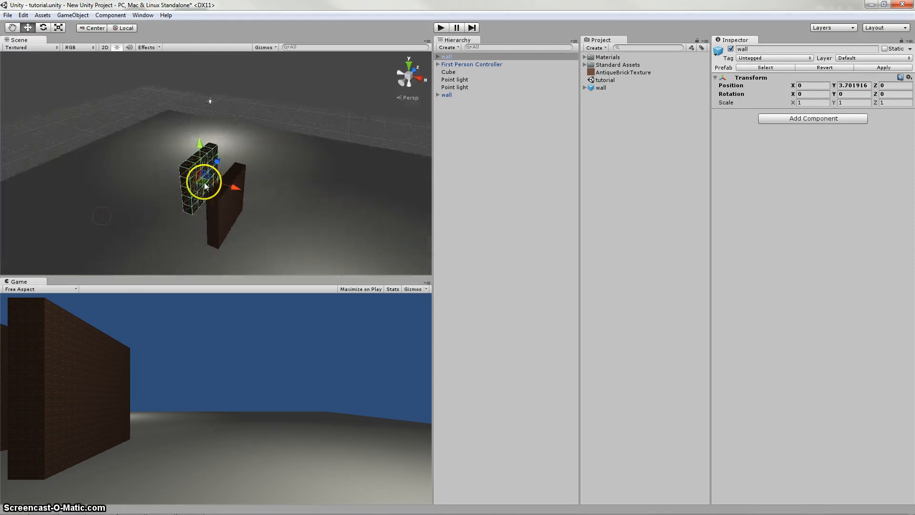
{"action": "left_click_drag", "start_coordinate": [200, 180], "coordinate": [309, 185]}
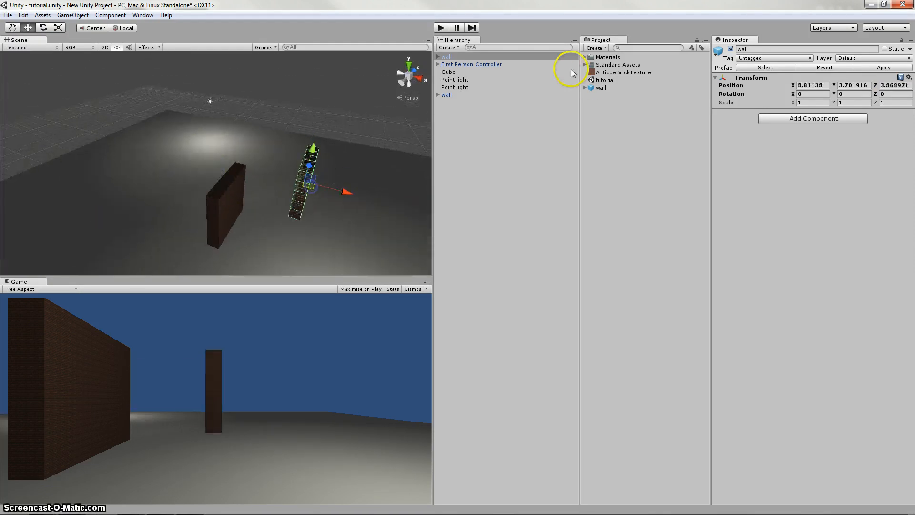
Step: Rotate the new wall instance about its Z axis to about -53.8 degrees
{"action": "left_click", "coordinate": [491, 56]}
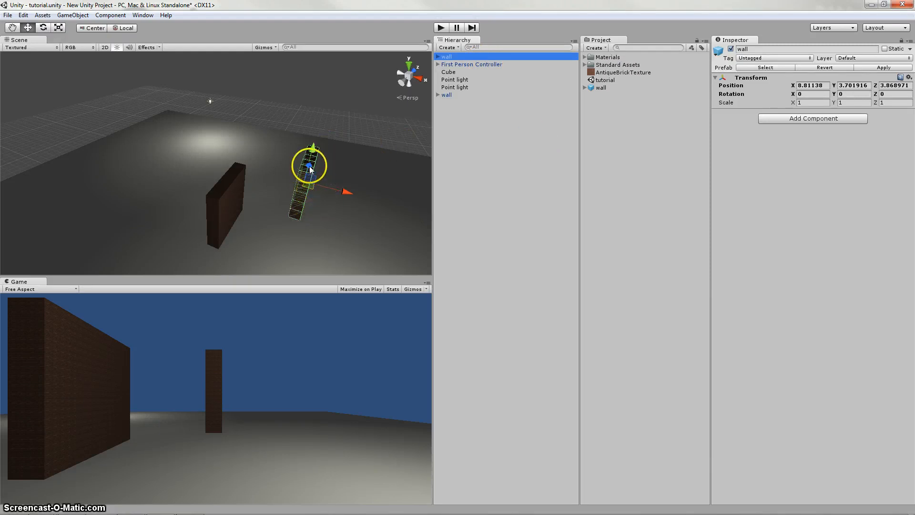
{"action": "left_click_drag", "start_coordinate": [310, 169], "coordinate": [411, 163]}
{"action": "left_click", "coordinate": [43, 29]}
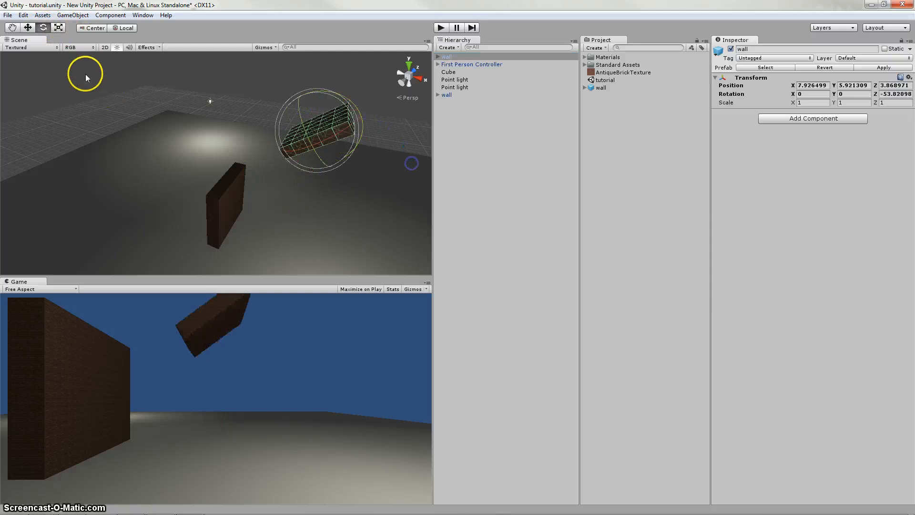
Step: Move the tilted wall instance higher above the floor, to about X 10.70, Y 9.45
{"action": "left_click", "coordinate": [28, 28]}
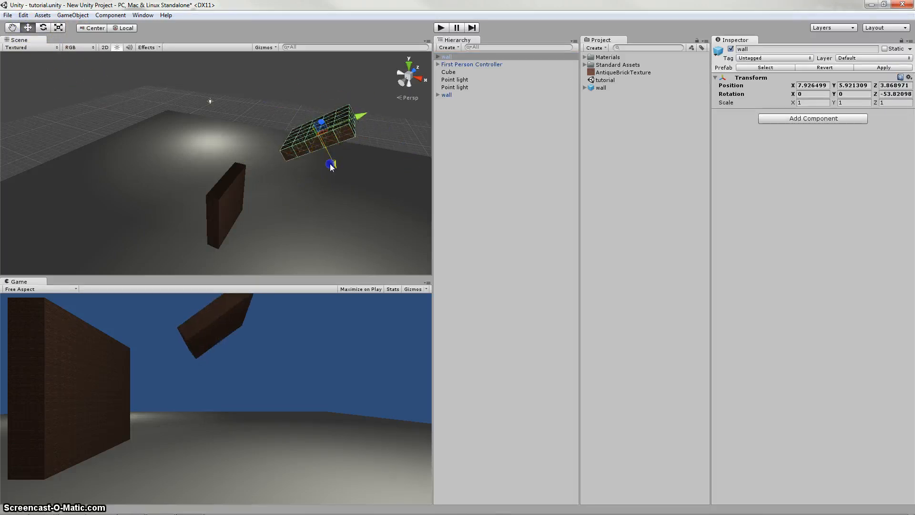
{"action": "mouse_move", "coordinate": [330, 164]}
{"action": "left_mouse_down"}
{"action": "mouse_move", "coordinate": [339, 183]}
{"action": "mouse_move", "coordinate": [332, 166]}
{"action": "left_mouse_up"}
{"action": "left_click_drag", "start_coordinate": [319, 133], "coordinate": [313, 112]}
{"action": "right_click_drag", "start_coordinate": [329, 163], "coordinate": [370, 157]}
{"action": "left_click_drag", "start_coordinate": [254, 126], "coordinate": [296, 107]}
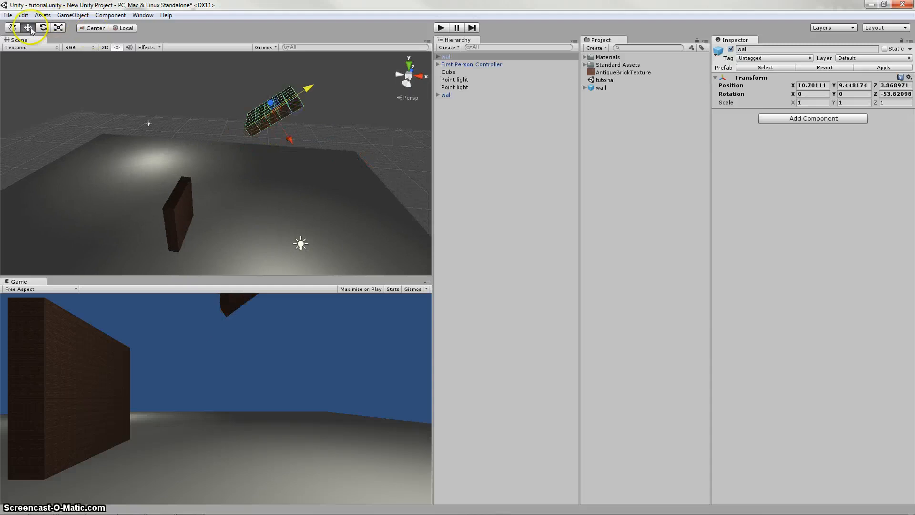
Step: Play-test the scene to watch the tilted wall fall, and stop the playback
{"action": "left_click", "coordinate": [441, 28]}
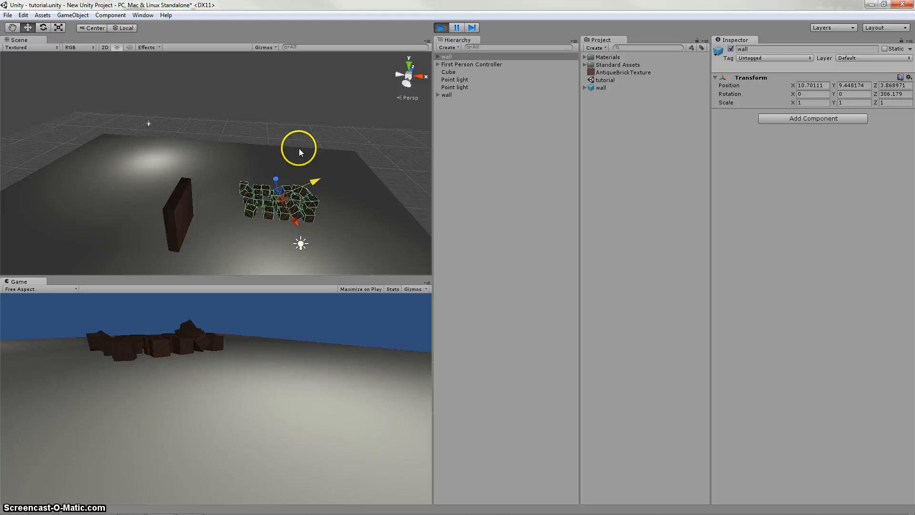
{"action": "left_click", "coordinate": [439, 29]}
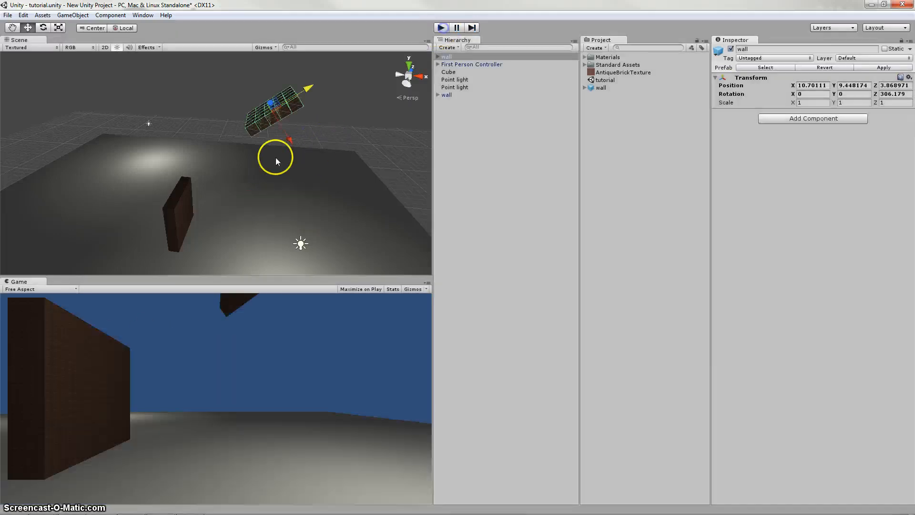
Step: Delete the tilted wall instance from the scene
{"action": "left_click", "coordinate": [468, 58]}
{"action": "key", "text": "Delete"}
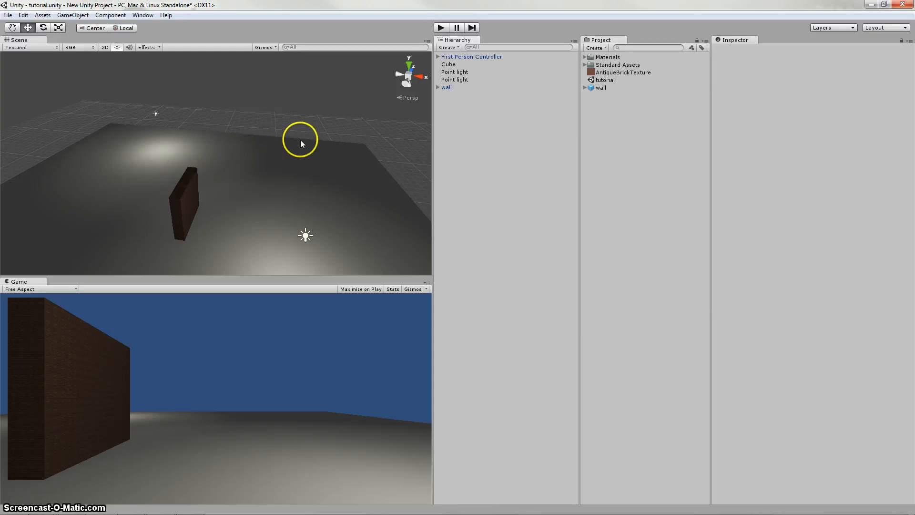
Step: Save the scene as tutorial in the Assets folder, replacing the existing file
{"action": "left_click_drag", "start_coordinate": [265, 143], "coordinate": [199, 166], "text": "alt"}
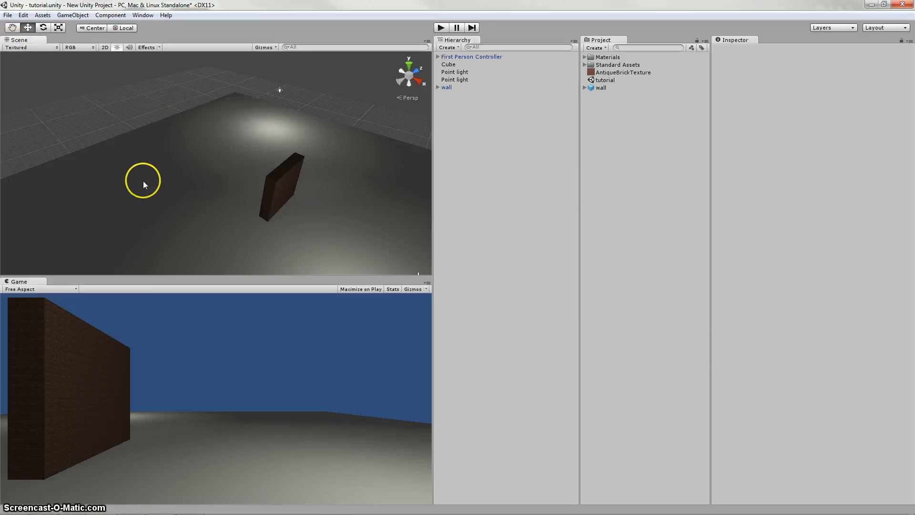
{"action": "left_click", "coordinate": [7, 16]}
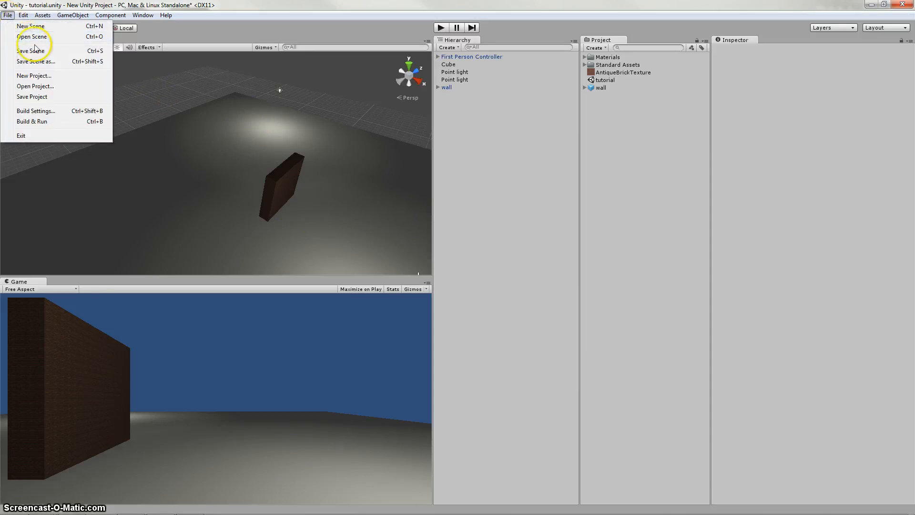
{"action": "left_click", "coordinate": [620, 135]}
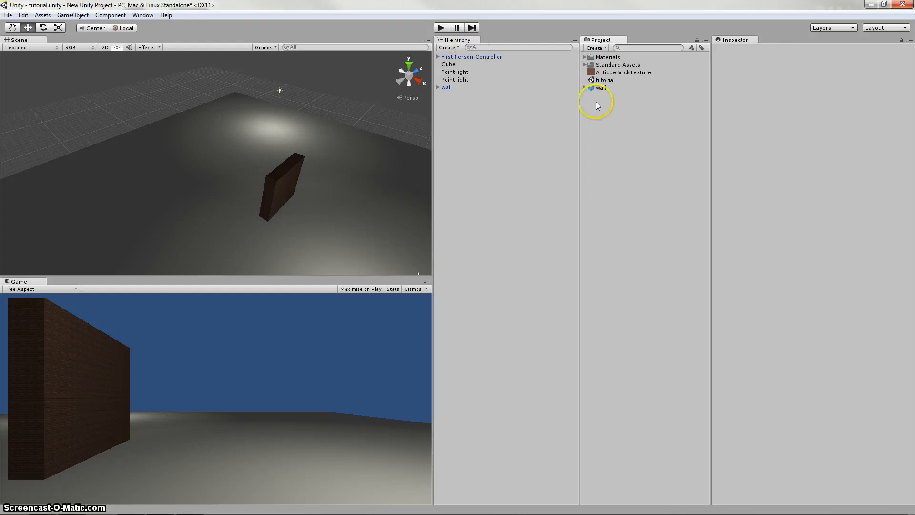
{"action": "left_click", "coordinate": [7, 16]}
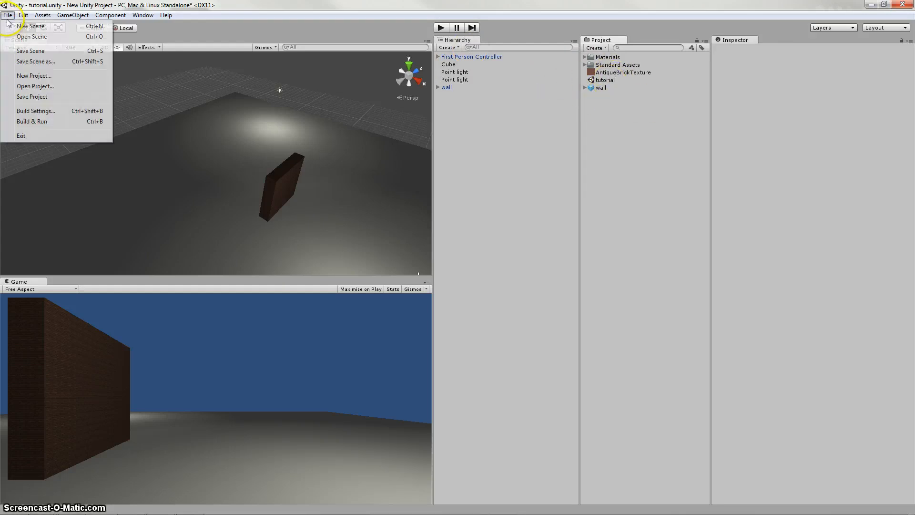
{"action": "left_click", "coordinate": [38, 61]}
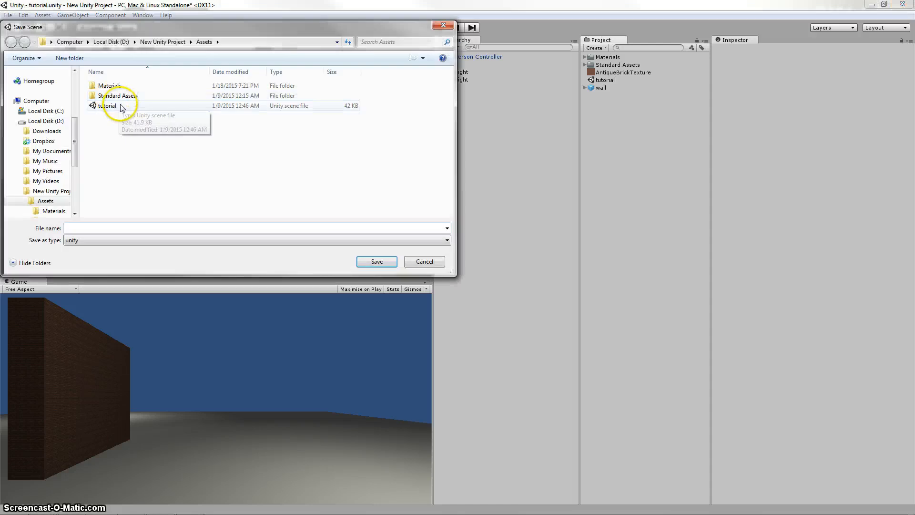
{"action": "left_click", "coordinate": [115, 105]}
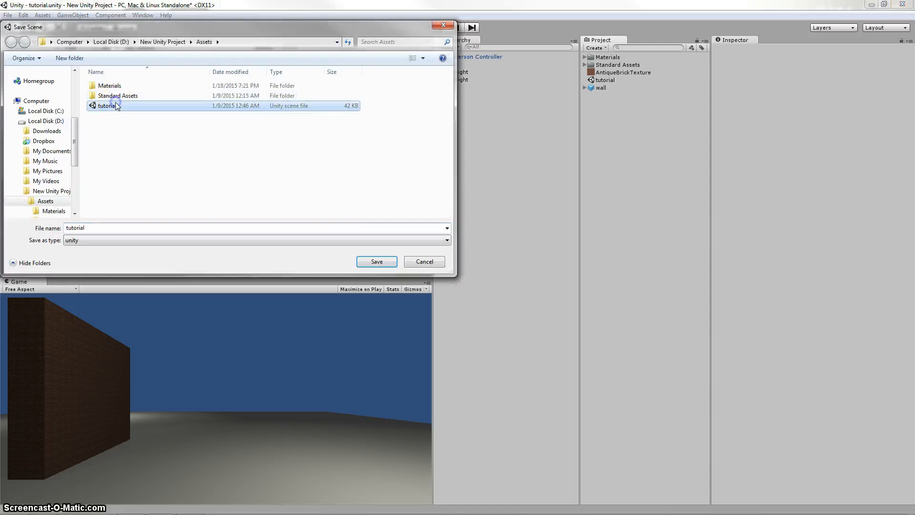
{"action": "left_click", "coordinate": [363, 262]}
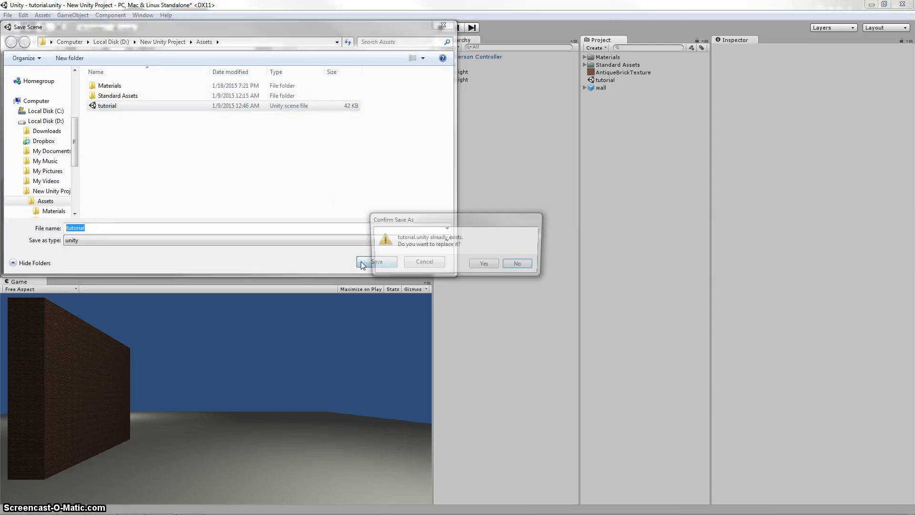
{"action": "left_click", "coordinate": [498, 264]}
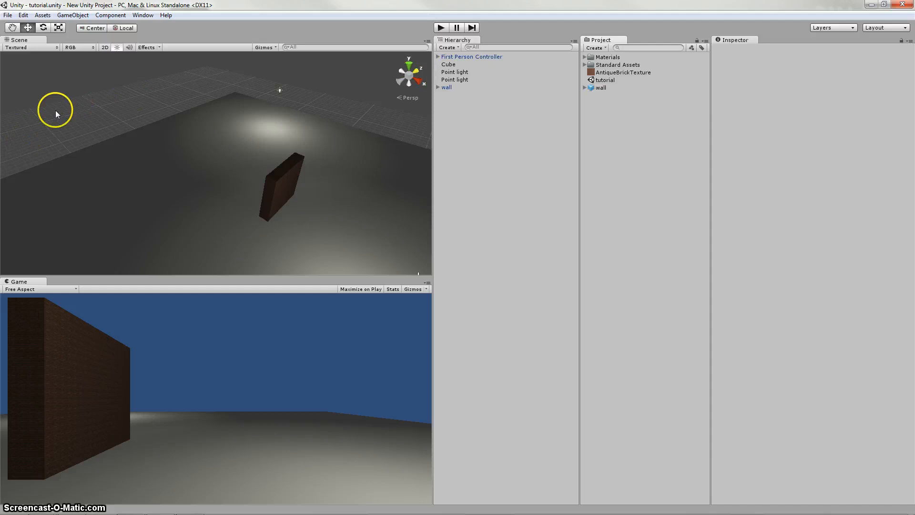
Step: Save the project
{"action": "left_click", "coordinate": [8, 15]}
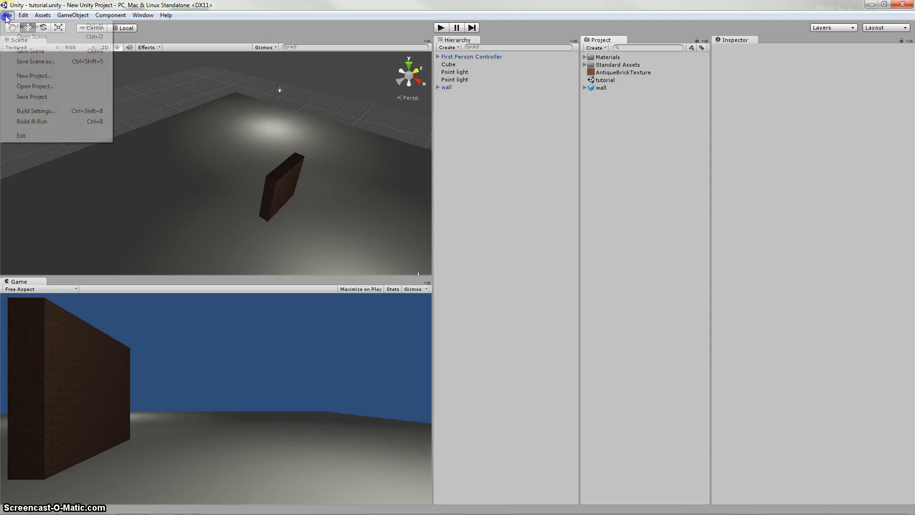
{"action": "left_click", "coordinate": [45, 97]}
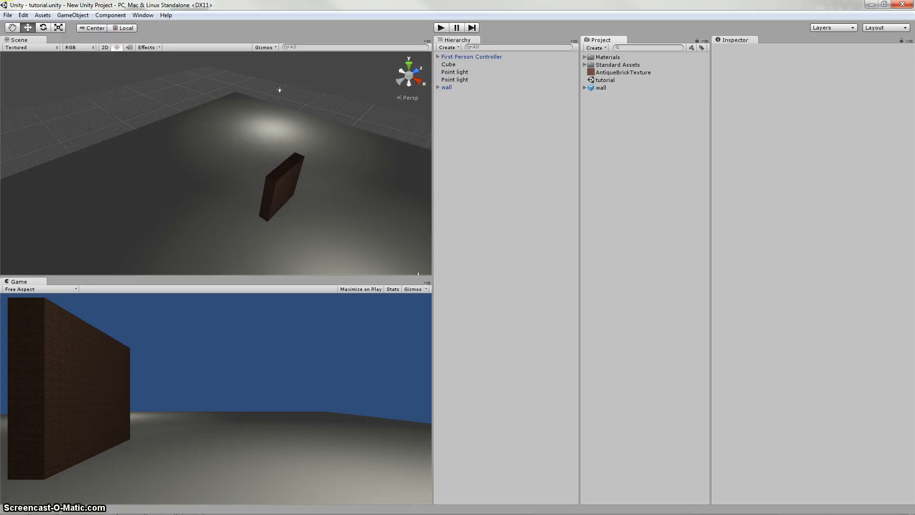
{"action": "left_click", "coordinate": [13, 25]}
Step: Open the build settings and add the current scene, tutorial.unity, to the scenes in the build
{"action": "left_click", "coordinate": [7, 15]}
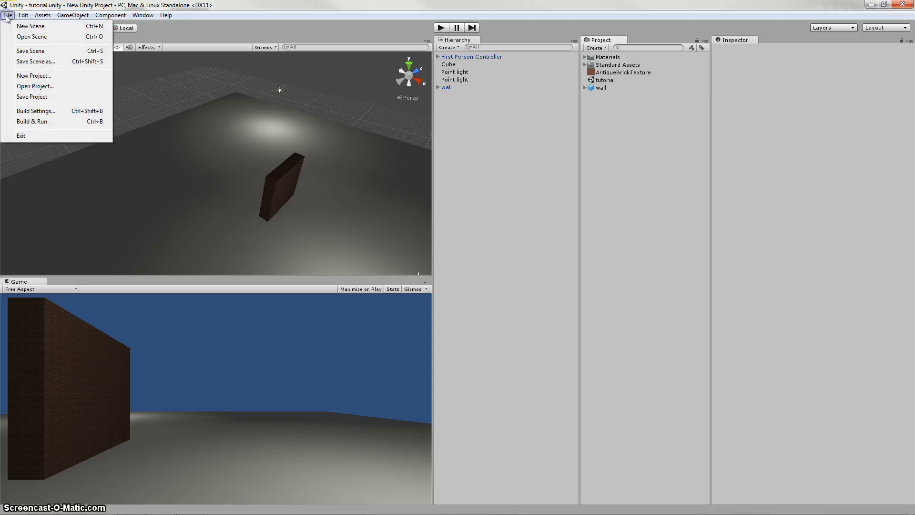
{"action": "left_click", "coordinate": [66, 110]}
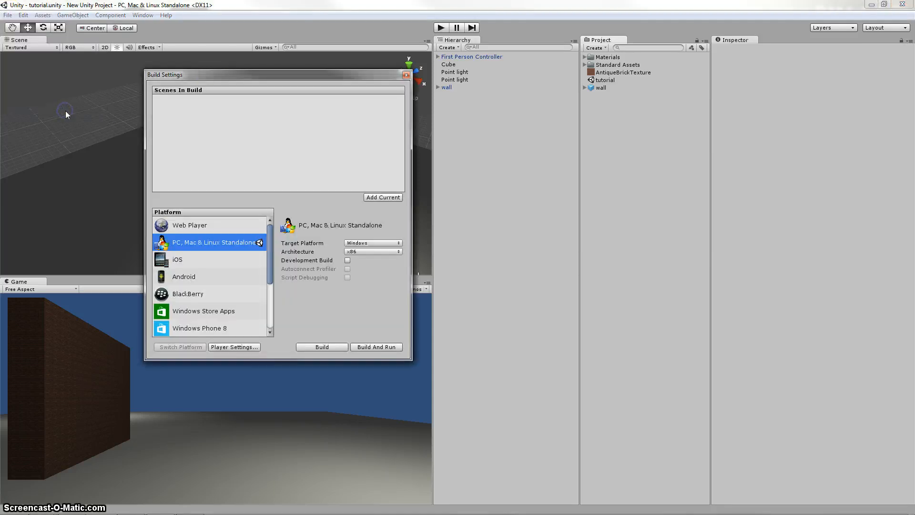
{"action": "left_click_drag", "start_coordinate": [214, 74], "coordinate": [226, 60]}
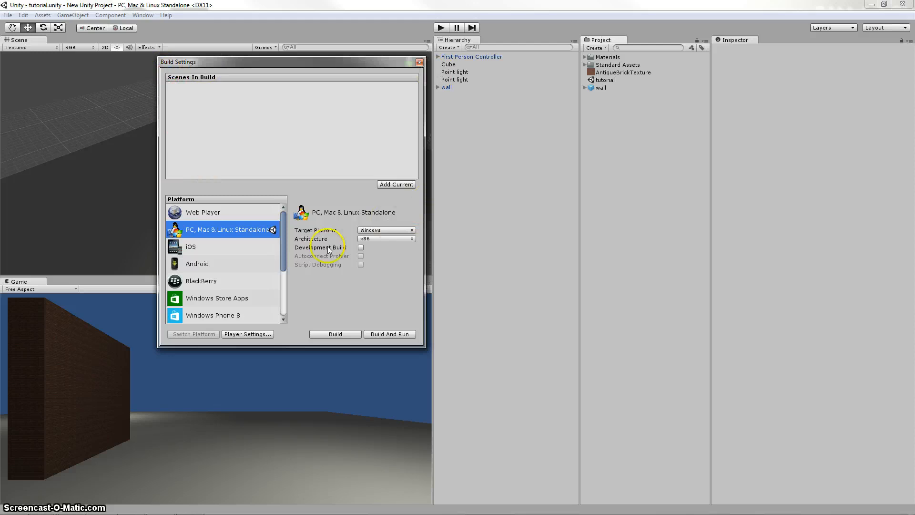
{"action": "mouse_move", "coordinate": [284, 233]}
{"action": "left_mouse_down"}
{"action": "mouse_move", "coordinate": [284, 286]}
{"action": "mouse_move", "coordinate": [288, 225]}
{"action": "mouse_move", "coordinate": [295, 247]}
{"action": "mouse_move", "coordinate": [288, 227]}
{"action": "left_mouse_up"}
{"action": "left_click_drag", "start_coordinate": [211, 66], "coordinate": [208, 67]}
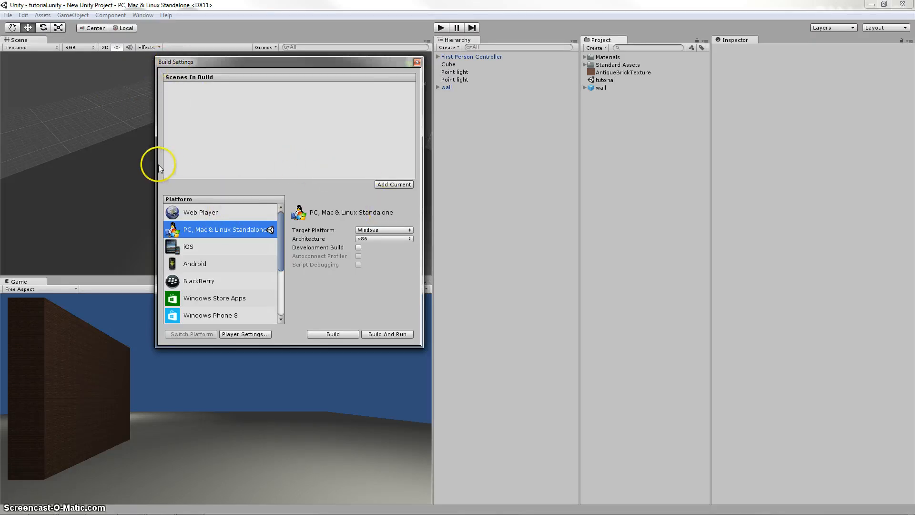
{"action": "left_click", "coordinate": [399, 185]}
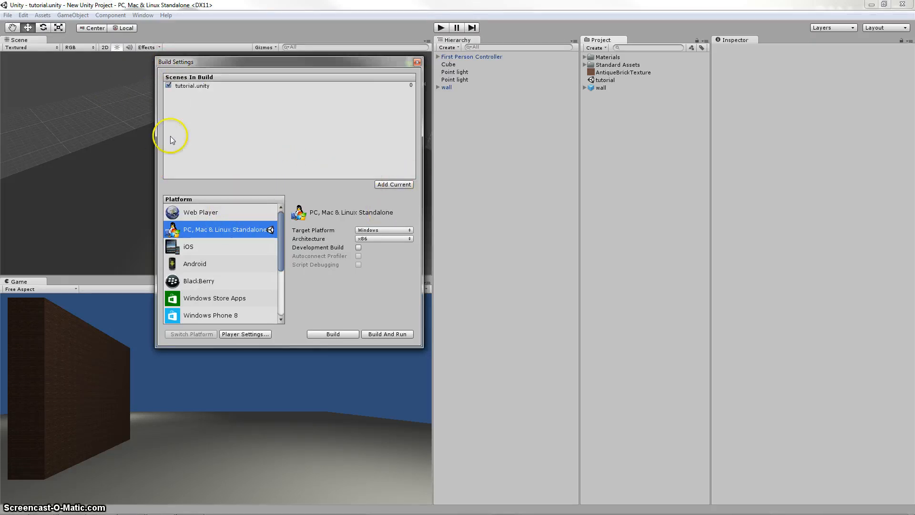
{"action": "left_click", "coordinate": [183, 86]}
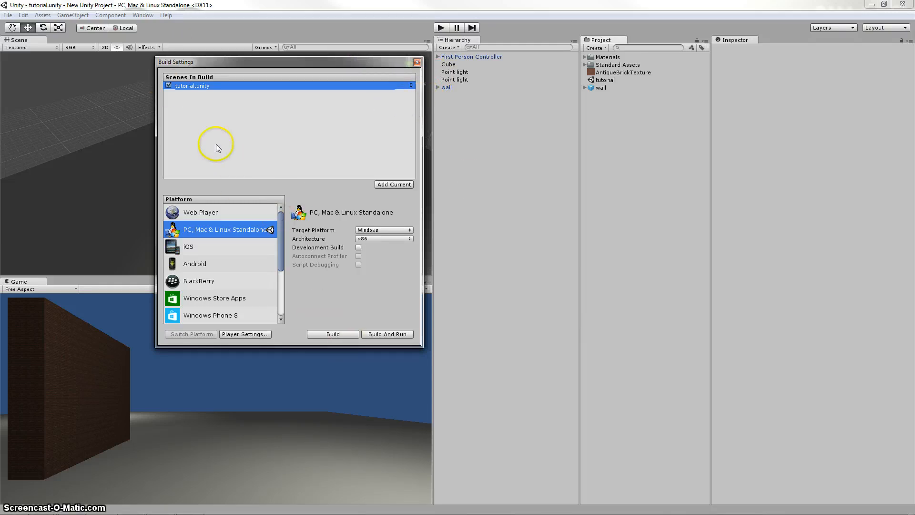
Step: Build and run the standalone player, saving the executable as tutorial on the Desktop
{"action": "left_click", "coordinate": [387, 335]}
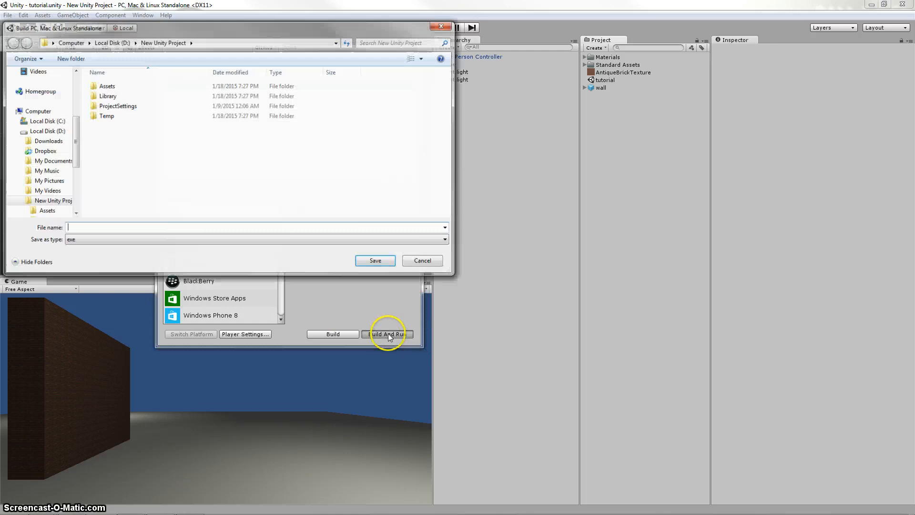
{"action": "left_click_drag", "start_coordinate": [229, 37], "coordinate": [429, 66]}
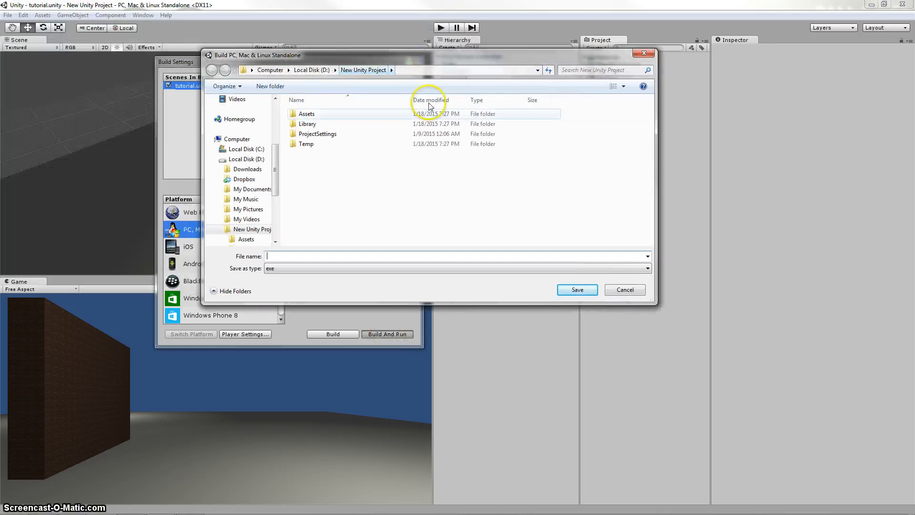
{"action": "scroll", "coordinate": [248, 152], "scroll_direction": "up", "scroll_amount": 4}
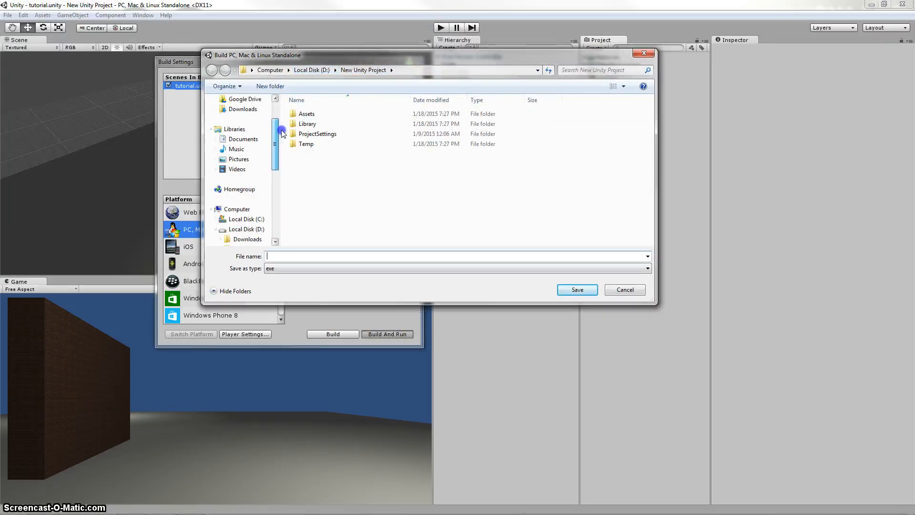
{"action": "left_click", "coordinate": [236, 115]}
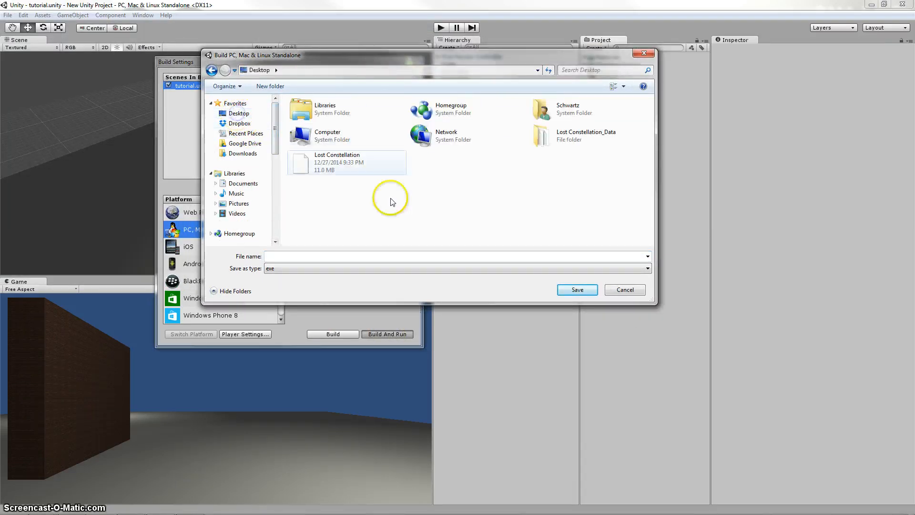
{"action": "left_click", "coordinate": [300, 255]}
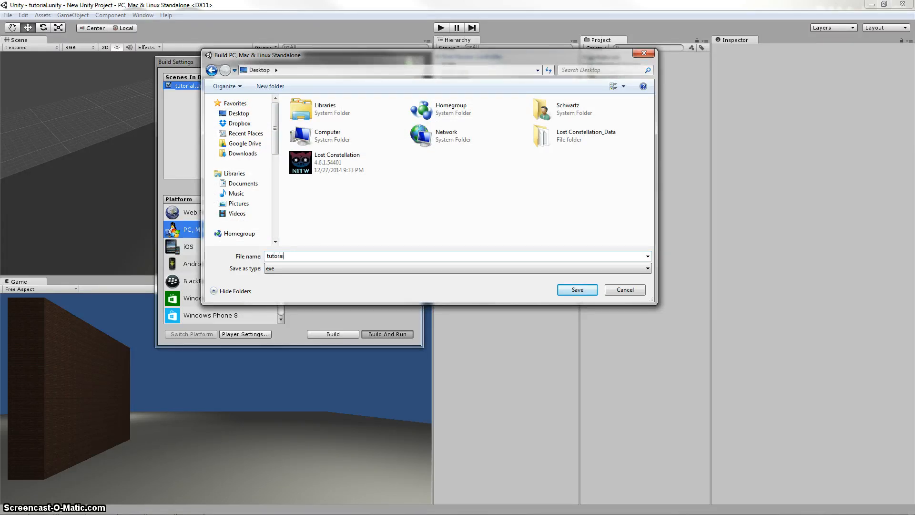
{"action": "type", "text": "tutorial"}
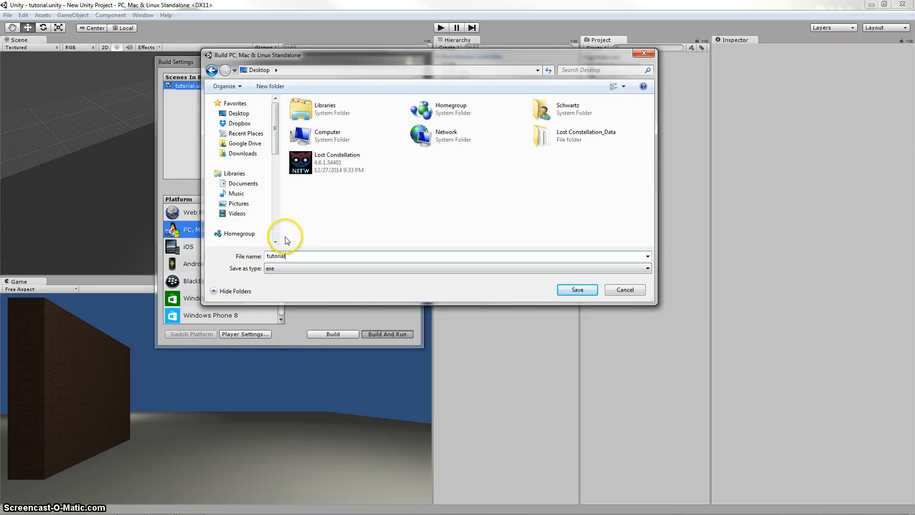
{"action": "left_click_drag", "start_coordinate": [355, 60], "coordinate": [559, 53]}
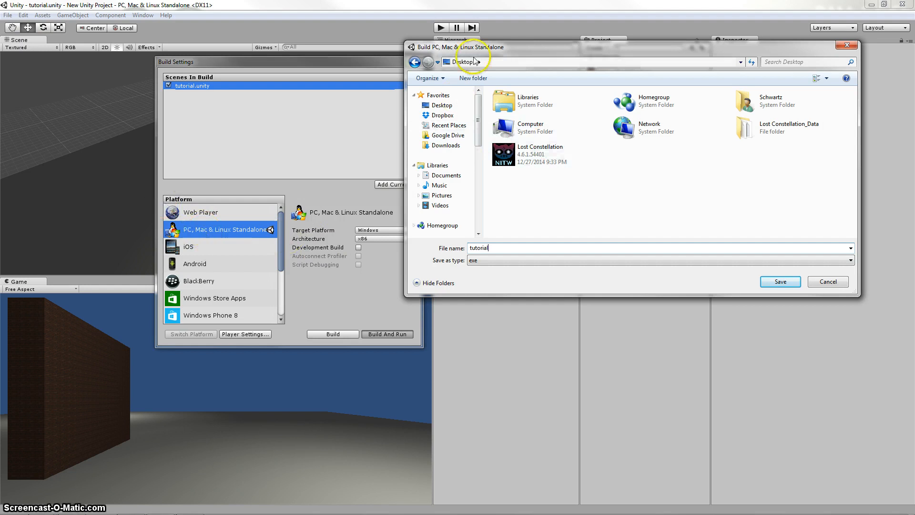
{"action": "left_click_drag", "start_coordinate": [540, 53], "coordinate": [503, 66]}
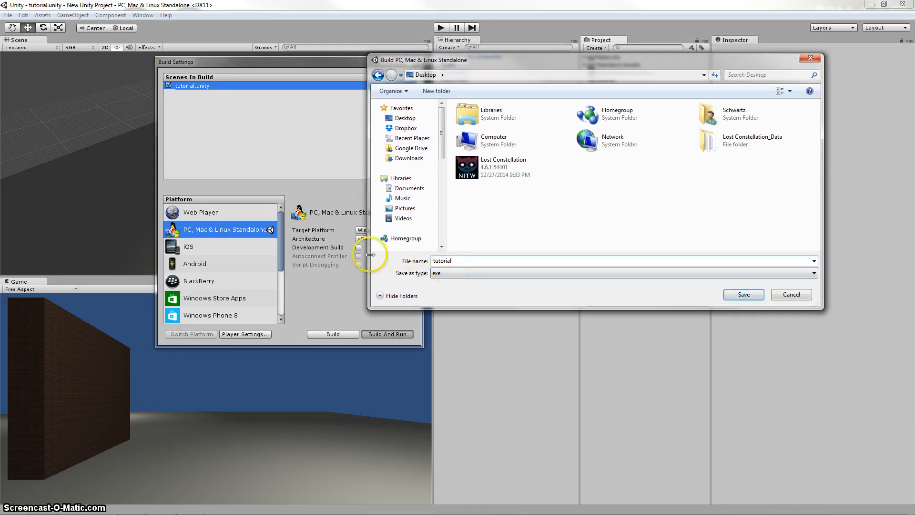
{"action": "left_click", "coordinate": [743, 295]}
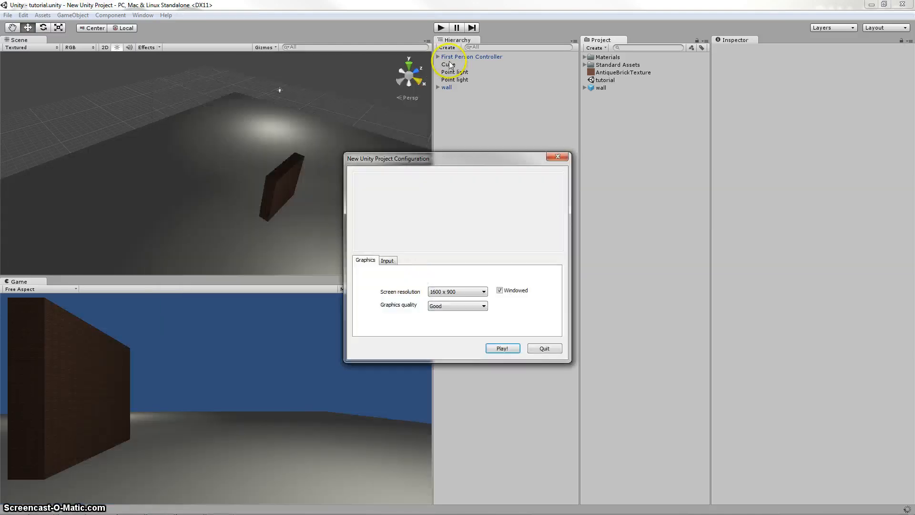
Step: Review the input and graphics settings in the game's configuration dialog and start the game with the existing options
{"action": "left_click_drag", "start_coordinate": [374, 160], "coordinate": [388, 154]}
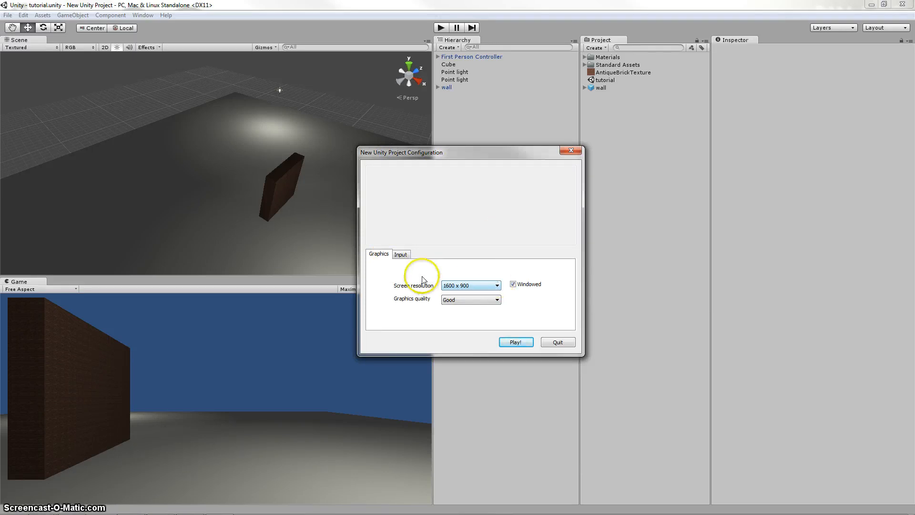
{"action": "left_click", "coordinate": [402, 256]}
{"action": "left_click", "coordinate": [379, 254]}
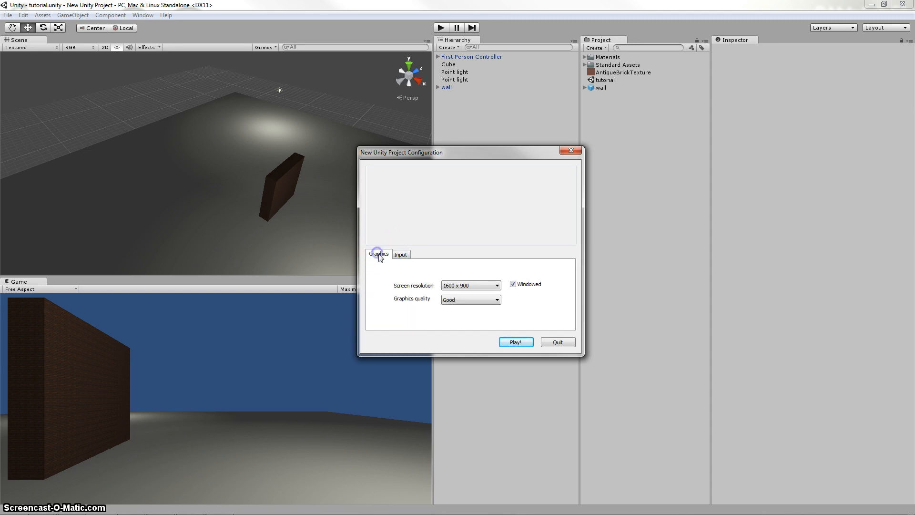
{"action": "left_click", "coordinate": [516, 342]}
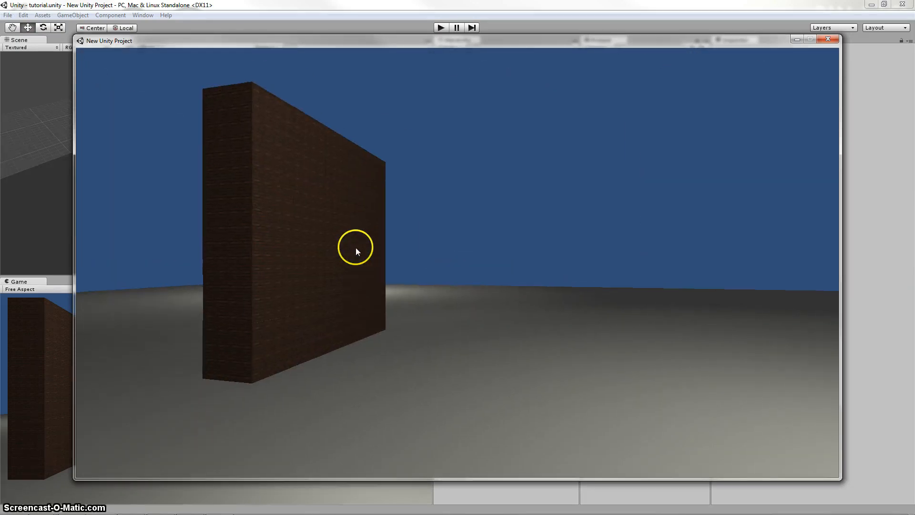
Step: Walk around the brick wall and across the ground in the running build, and close the game window
{"action": "key", "text": "w"}
{"action": "key", "text": "w"}
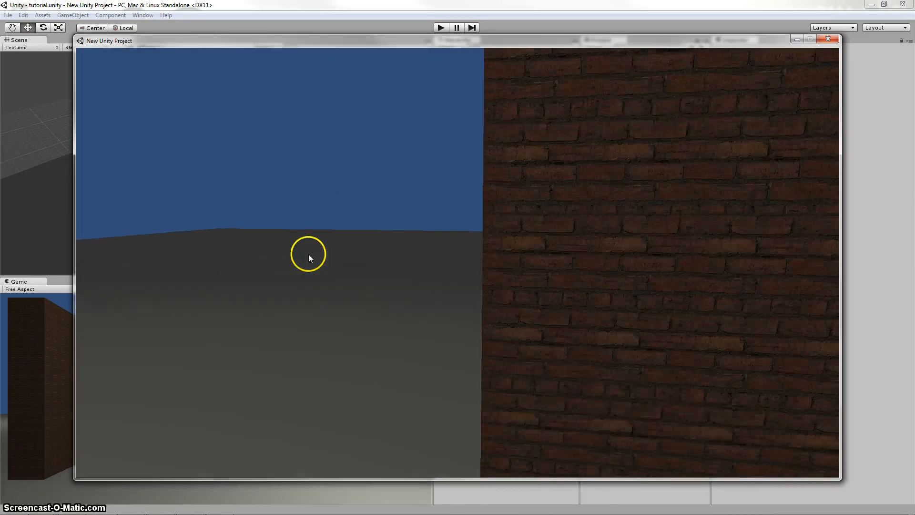
{"action": "key", "text": "a"}
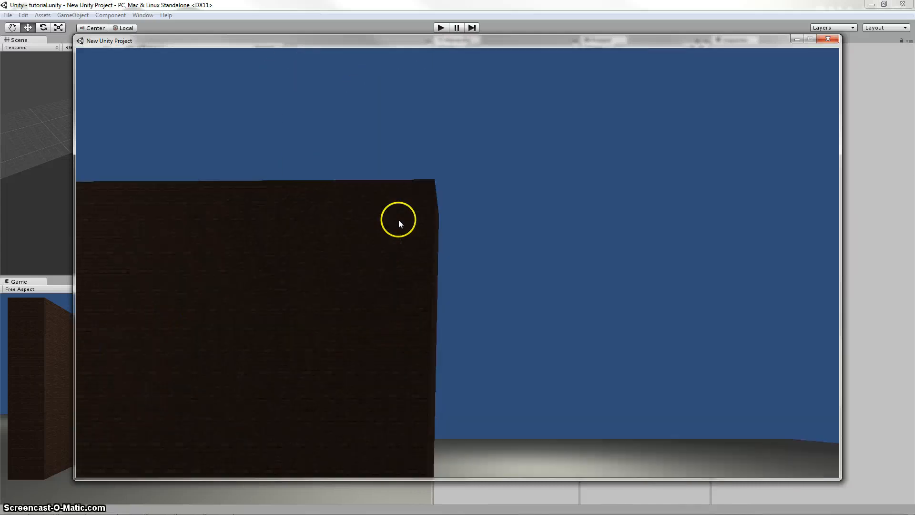
{"action": "key", "text": "w"}
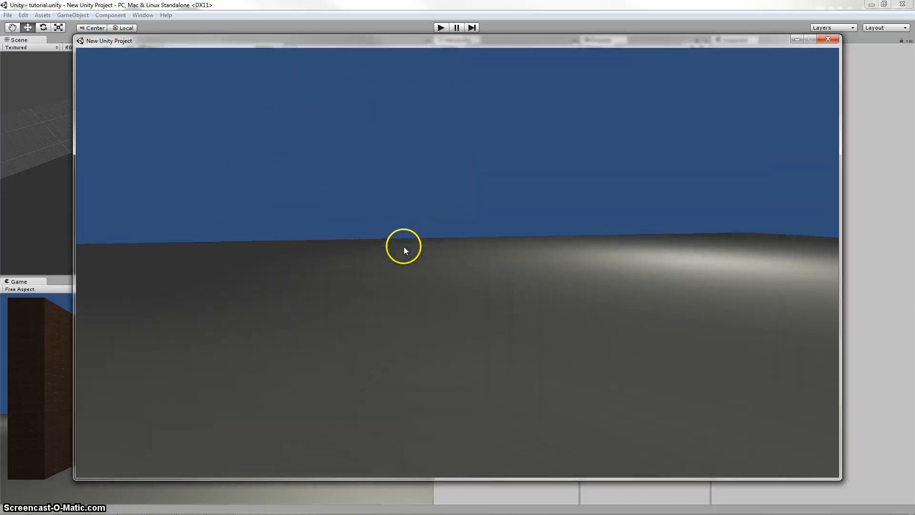
{"action": "key", "text": "w"}
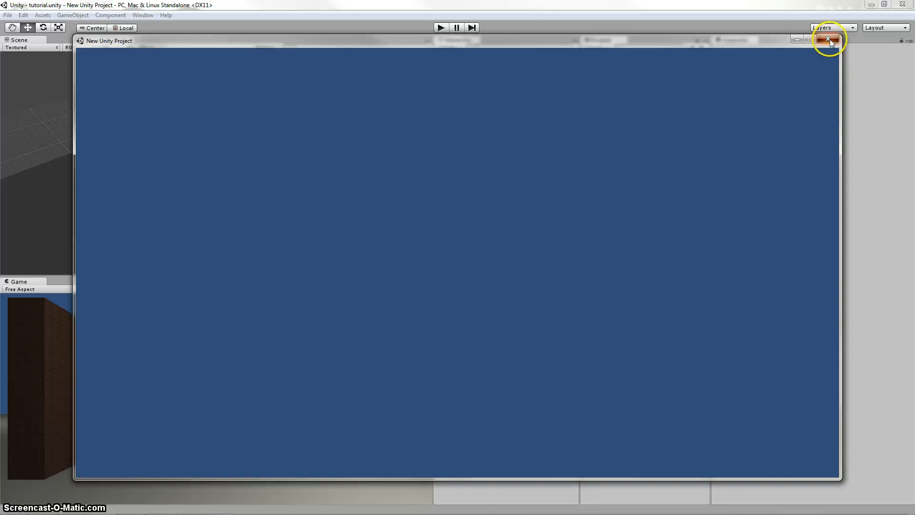
{"action": "left_click", "coordinate": [828, 39]}
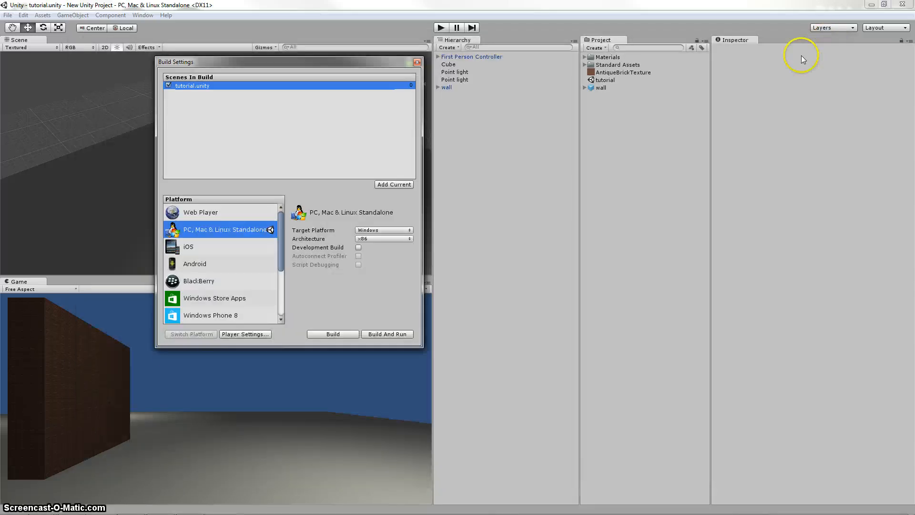
Step: Close the build settings, switch to the desktop and move the tutorial executable and tutorial_Data folder together to the empty area beyond the brick texture file
{"action": "left_click", "coordinate": [417, 62]}
{"action": "left_click", "coordinate": [871, 4]}
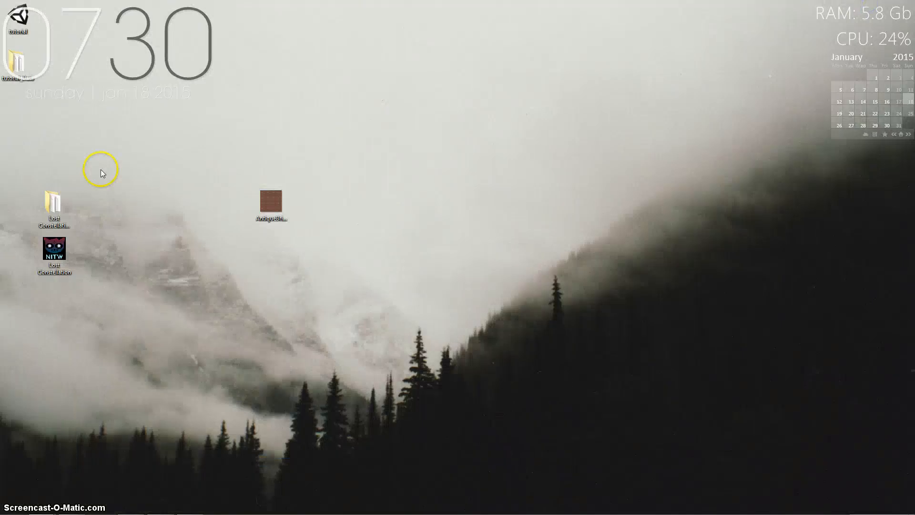
{"action": "left_click", "coordinate": [18, 17]}
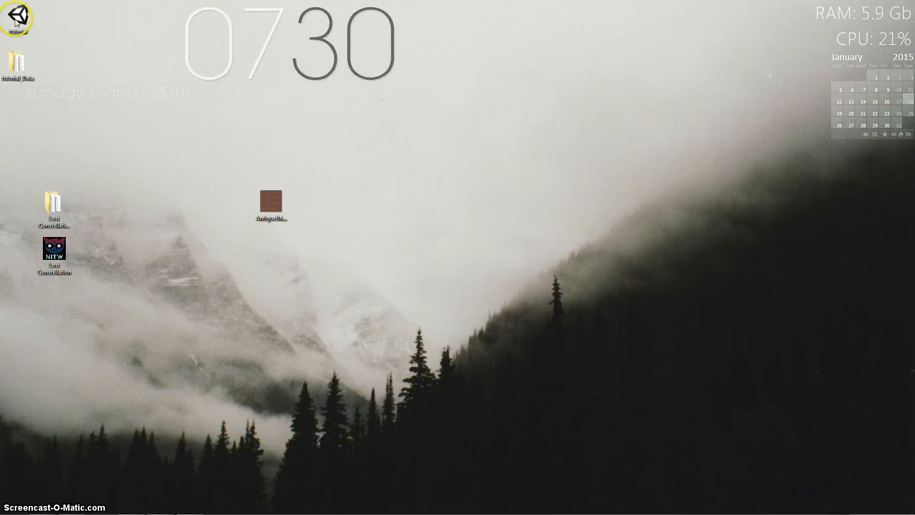
{"action": "left_click", "coordinate": [18, 58], "text": "ctrl"}
{"action": "left_click_drag", "start_coordinate": [18, 58], "coordinate": [650, 191]}
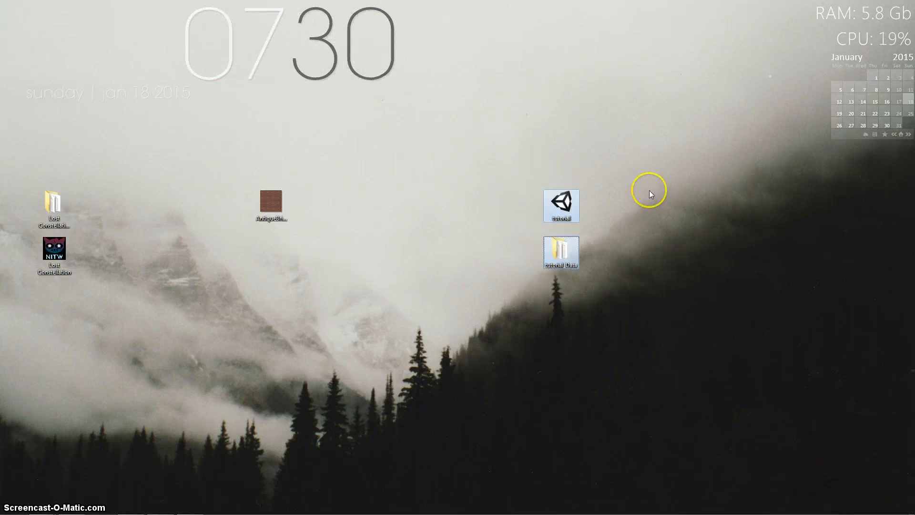
{"action": "left_click", "coordinate": [650, 190]}
{"action": "left_click_drag", "start_coordinate": [489, 161], "coordinate": [649, 298]}
{"action": "left_click", "coordinate": [414, 266]}
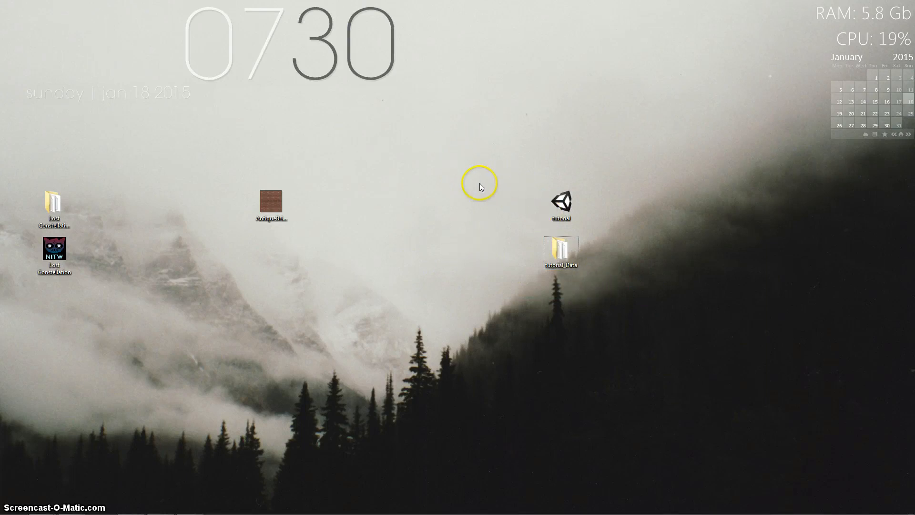
{"action": "left_click", "coordinate": [563, 203]}
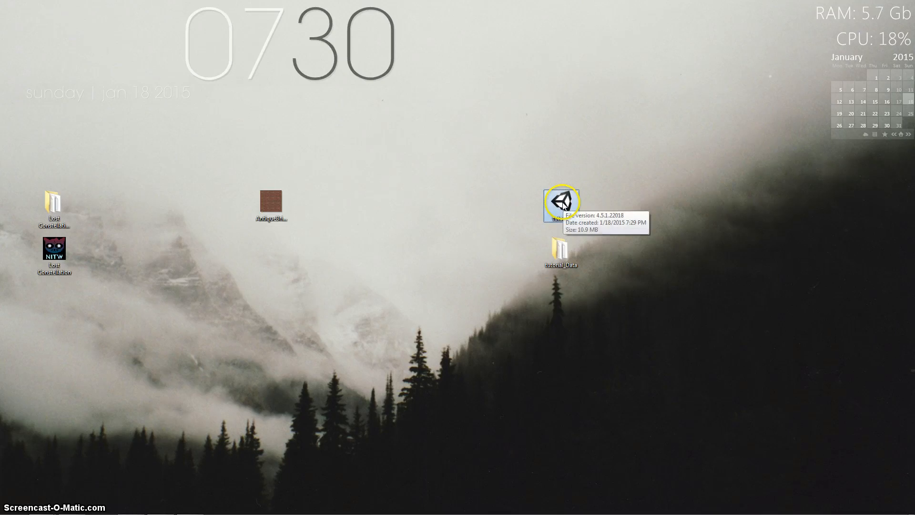
{"action": "left_click", "coordinate": [563, 261]}
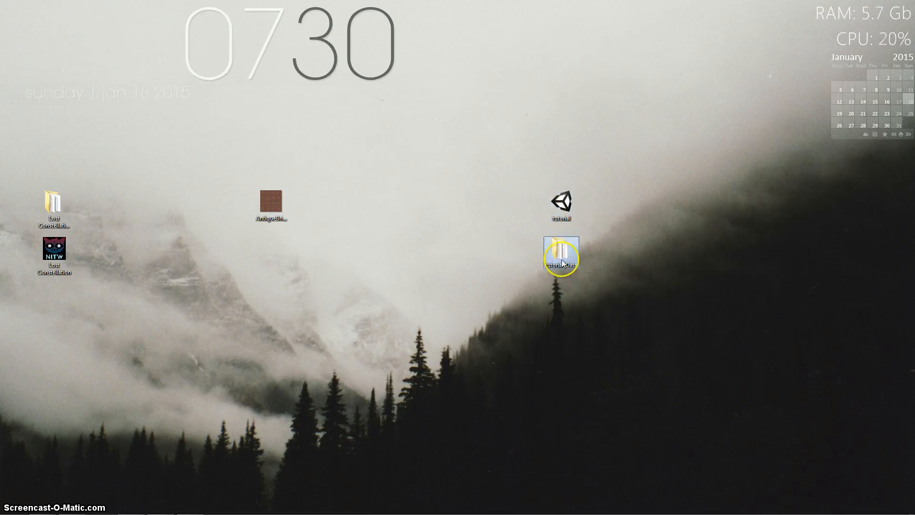
{"action": "left_click", "coordinate": [562, 202]}
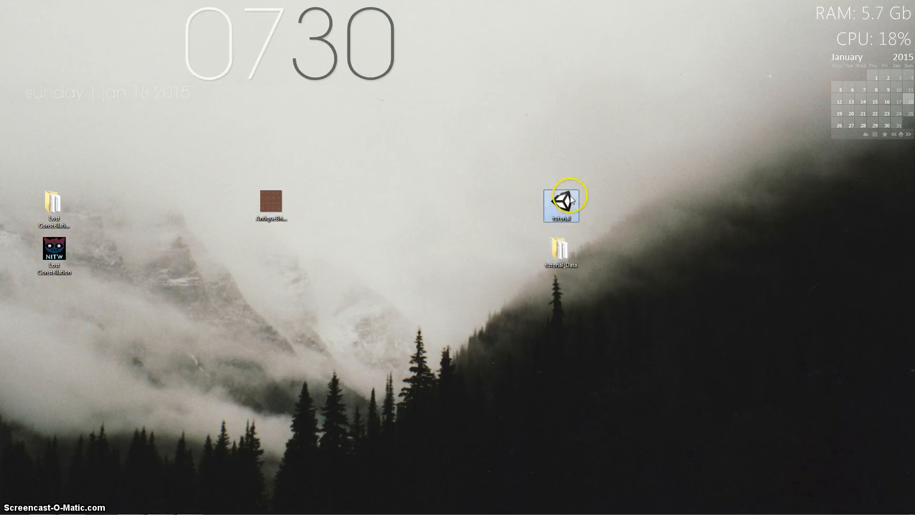
{"action": "left_click", "coordinate": [625, 176]}
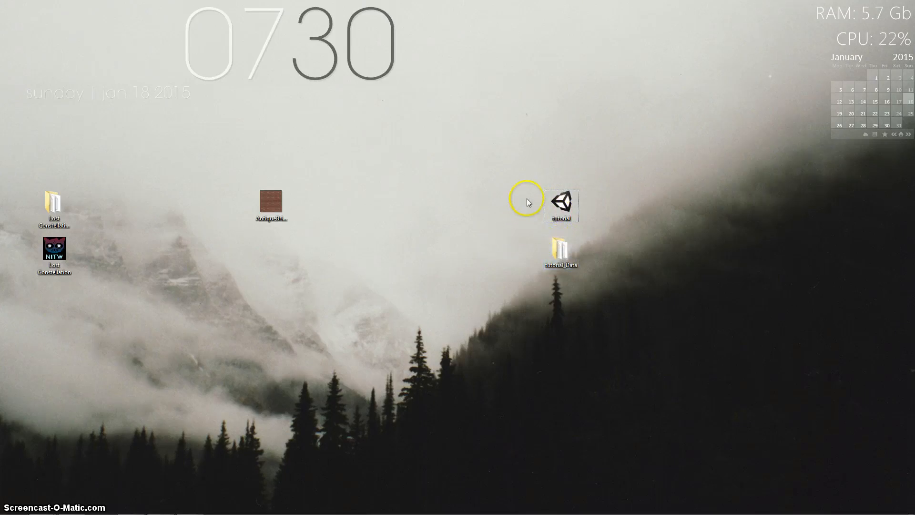
{"action": "left_click", "coordinate": [558, 218]}
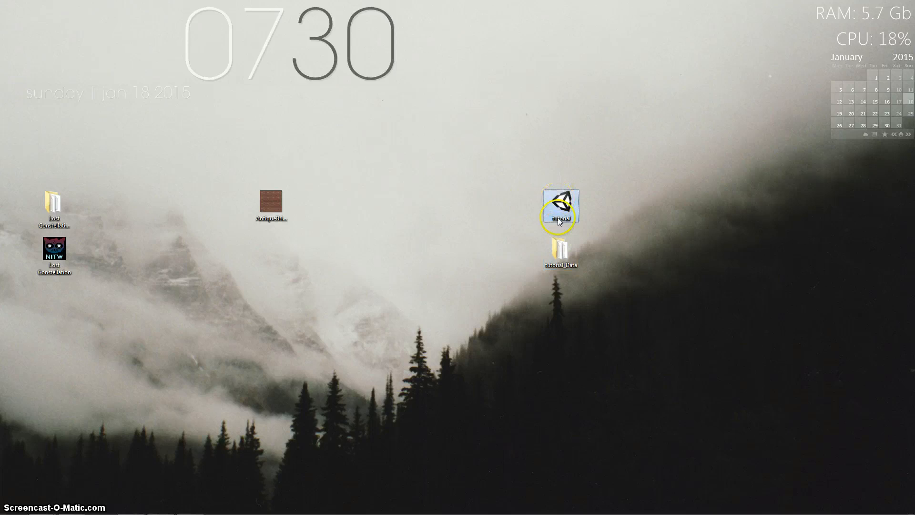
{"action": "left_click", "coordinate": [513, 208]}
{"action": "left_click_drag", "start_coordinate": [500, 178], "coordinate": [606, 292]}
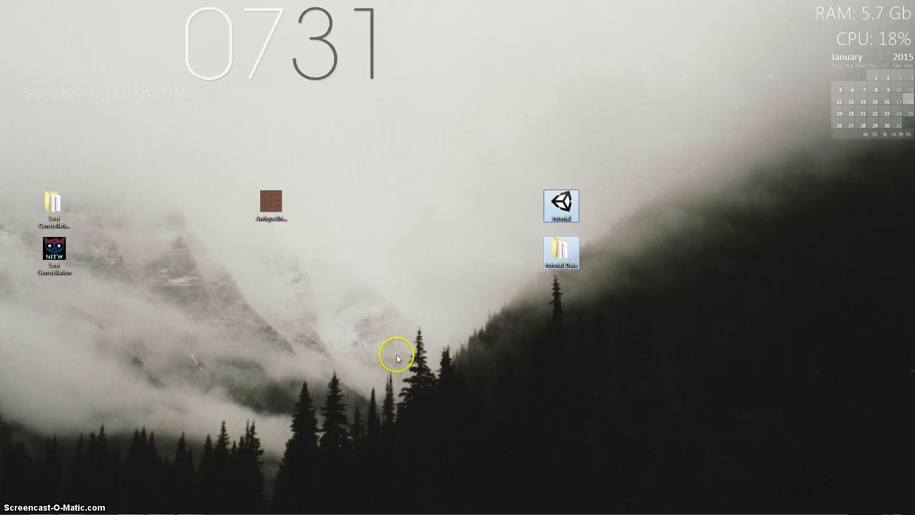
{"action": "left_click", "coordinate": [482, 210]}
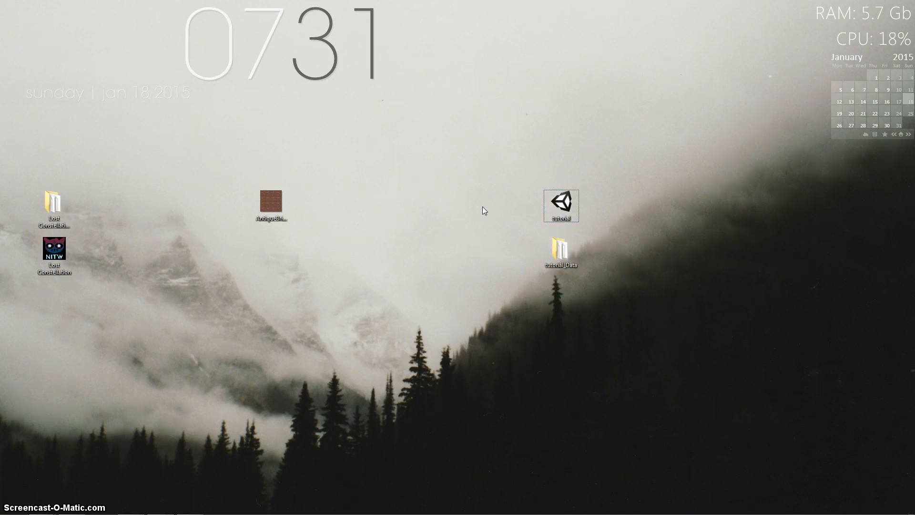